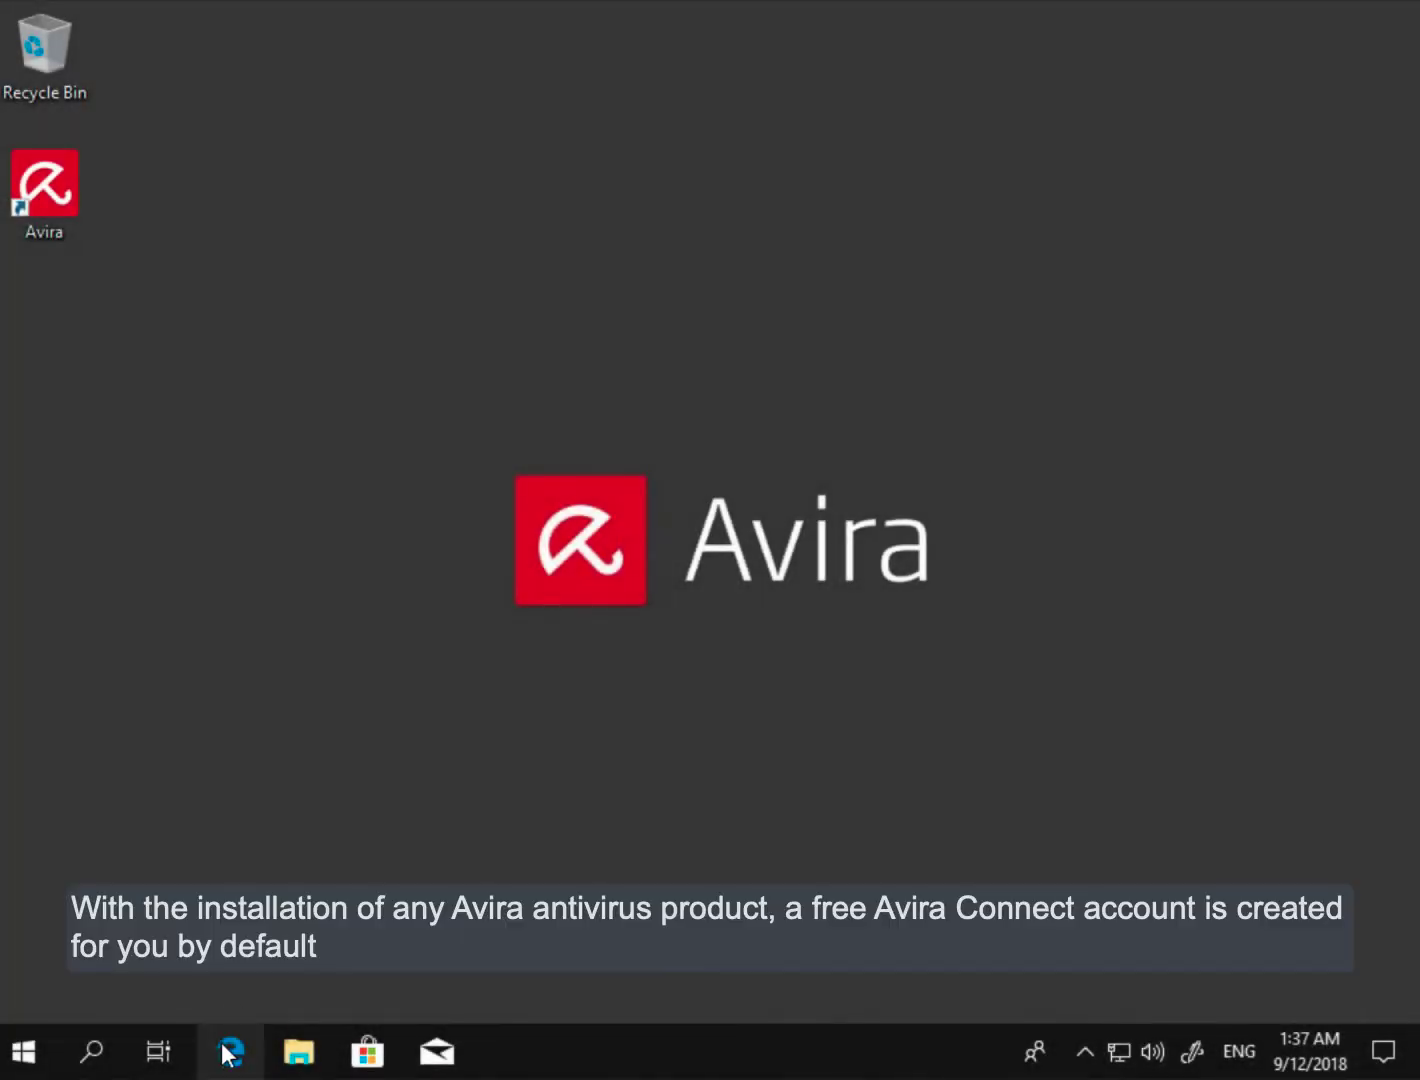
# Step: Launch Microsoft Edge and go to my.avira.com
pyautogui.click(230, 1051)
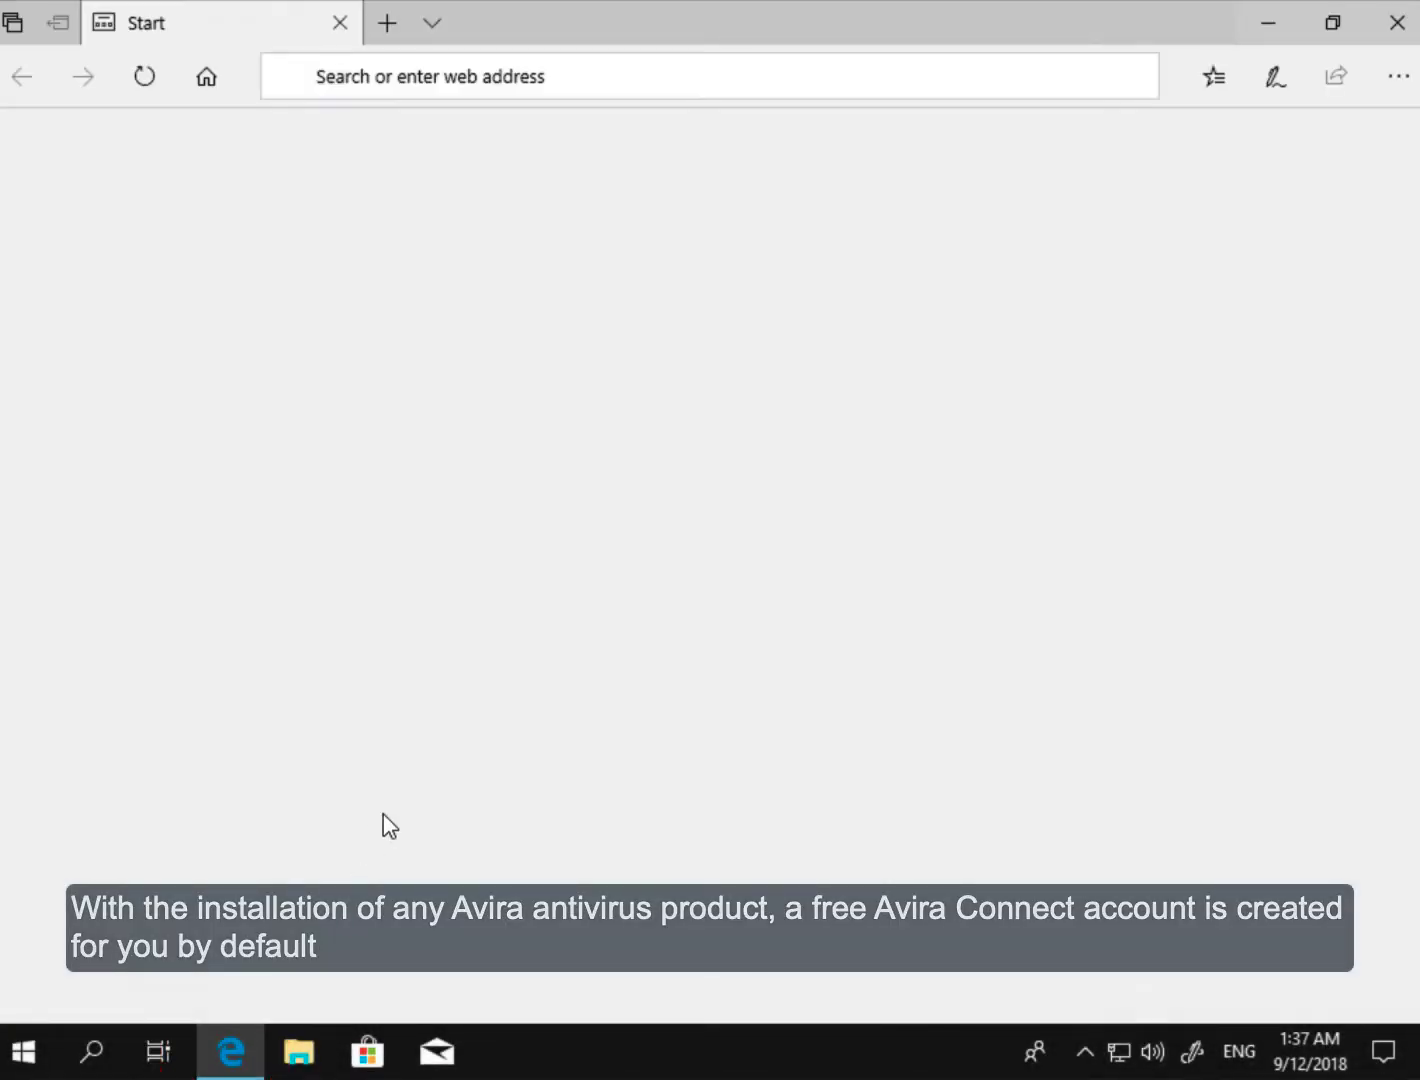
pyautogui.click(610, 76)
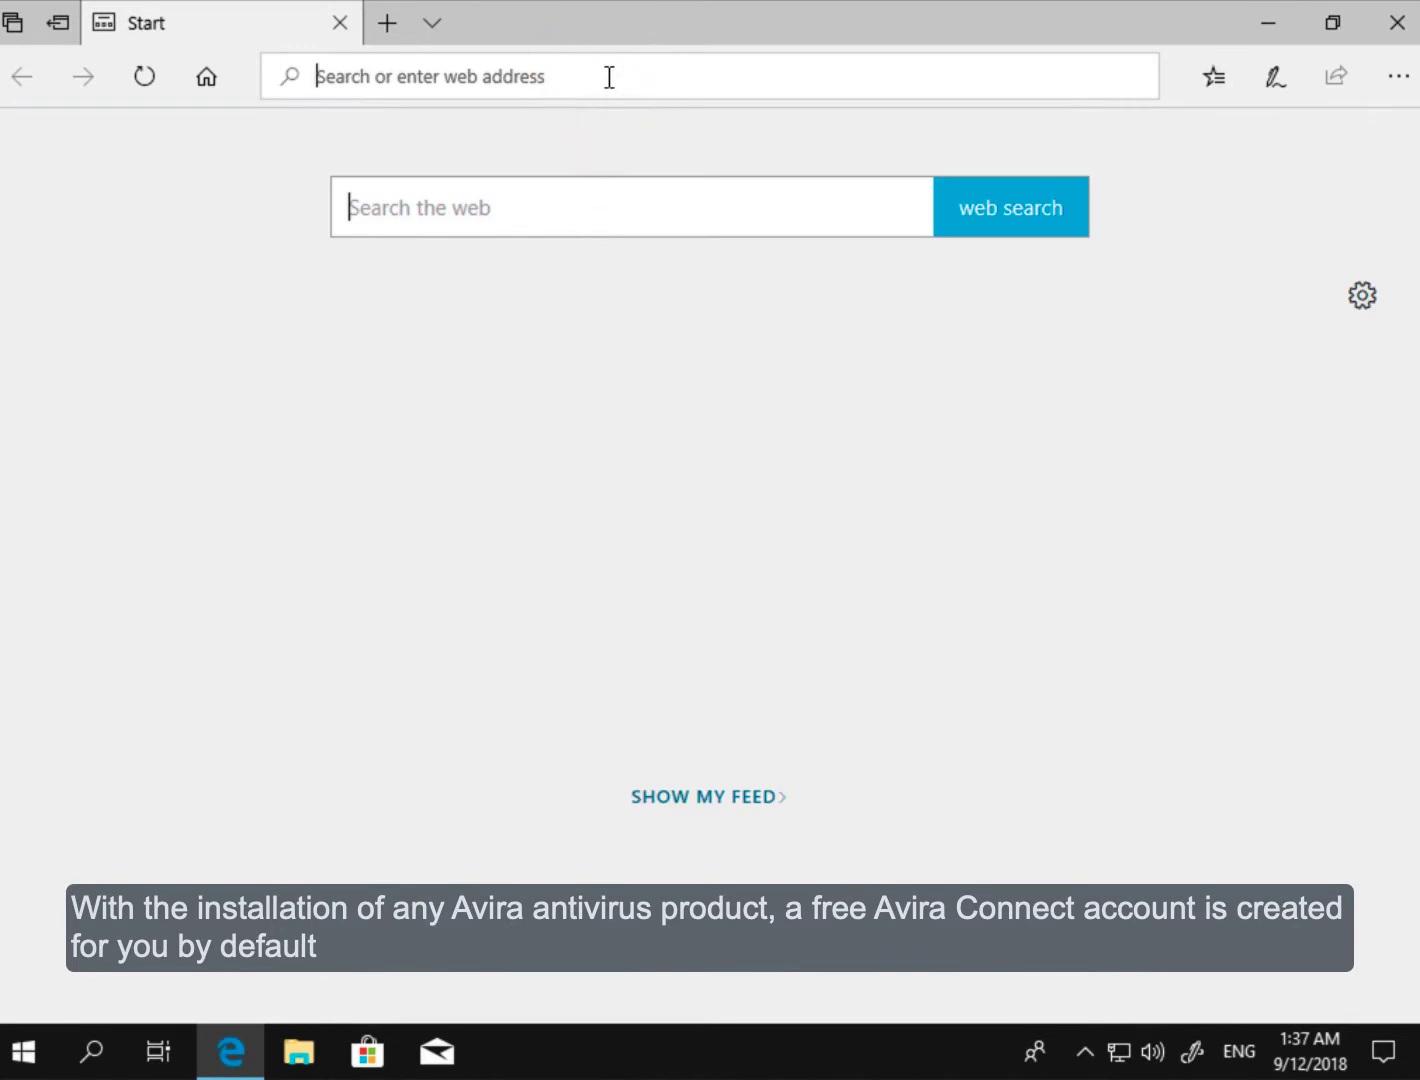
pyautogui.write('my.a')
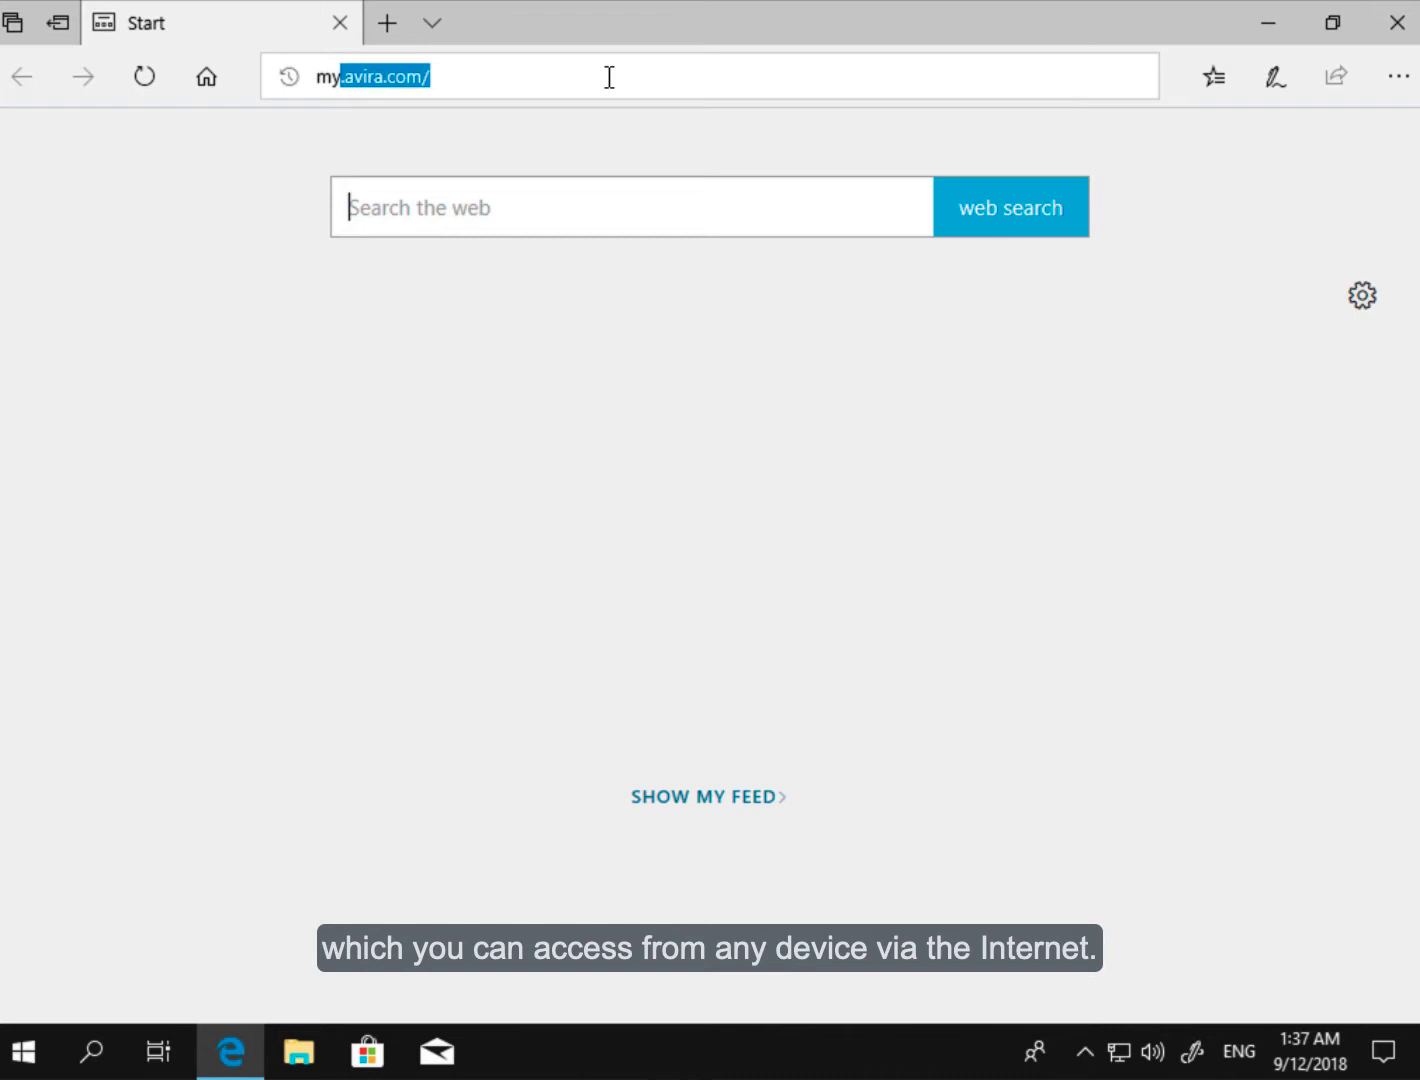
pyautogui.write('vi')
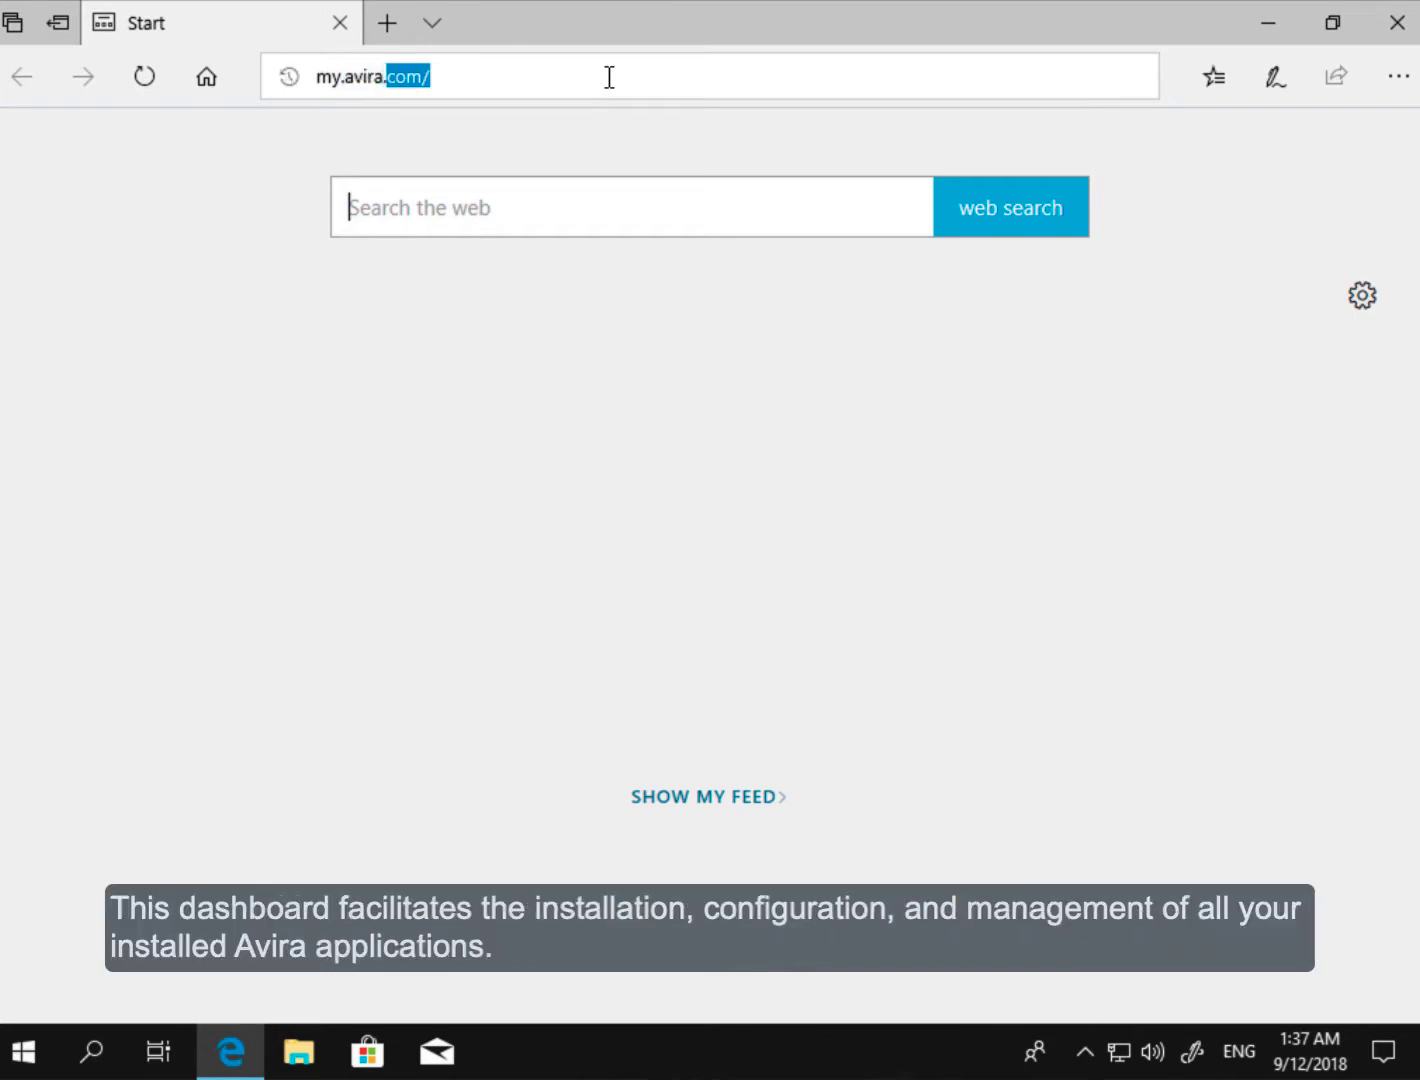
pyautogui.press('Return')
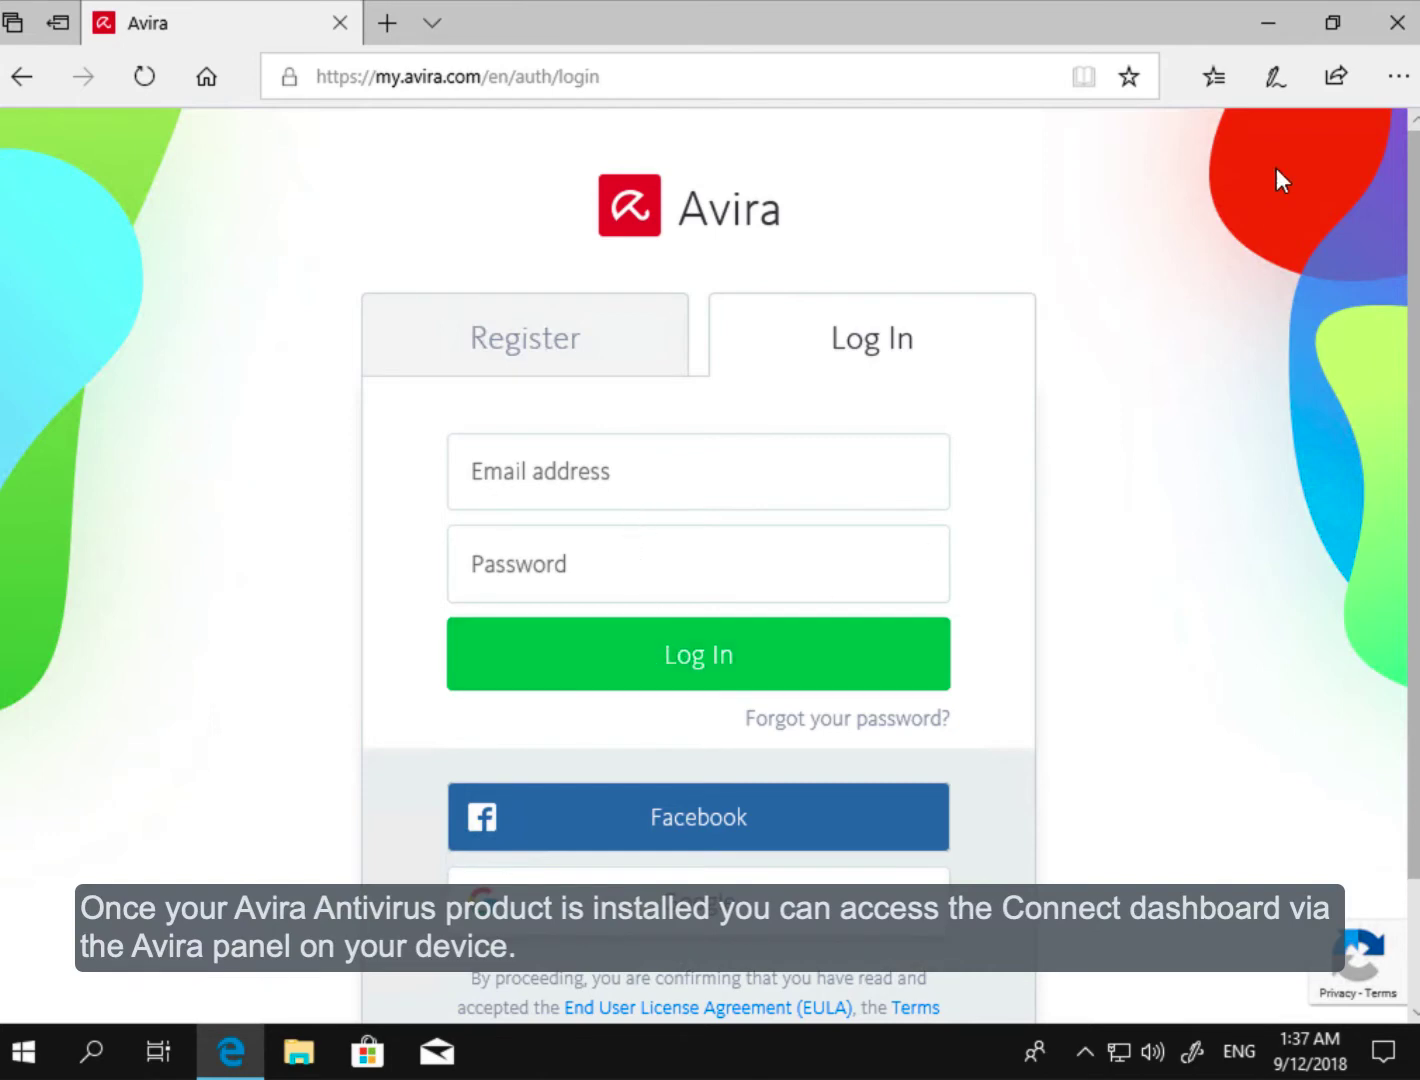
# Step: Close Edge and open the Avira Connect dashboard from the system tray's Avira panel
pyautogui.click(1398, 22)
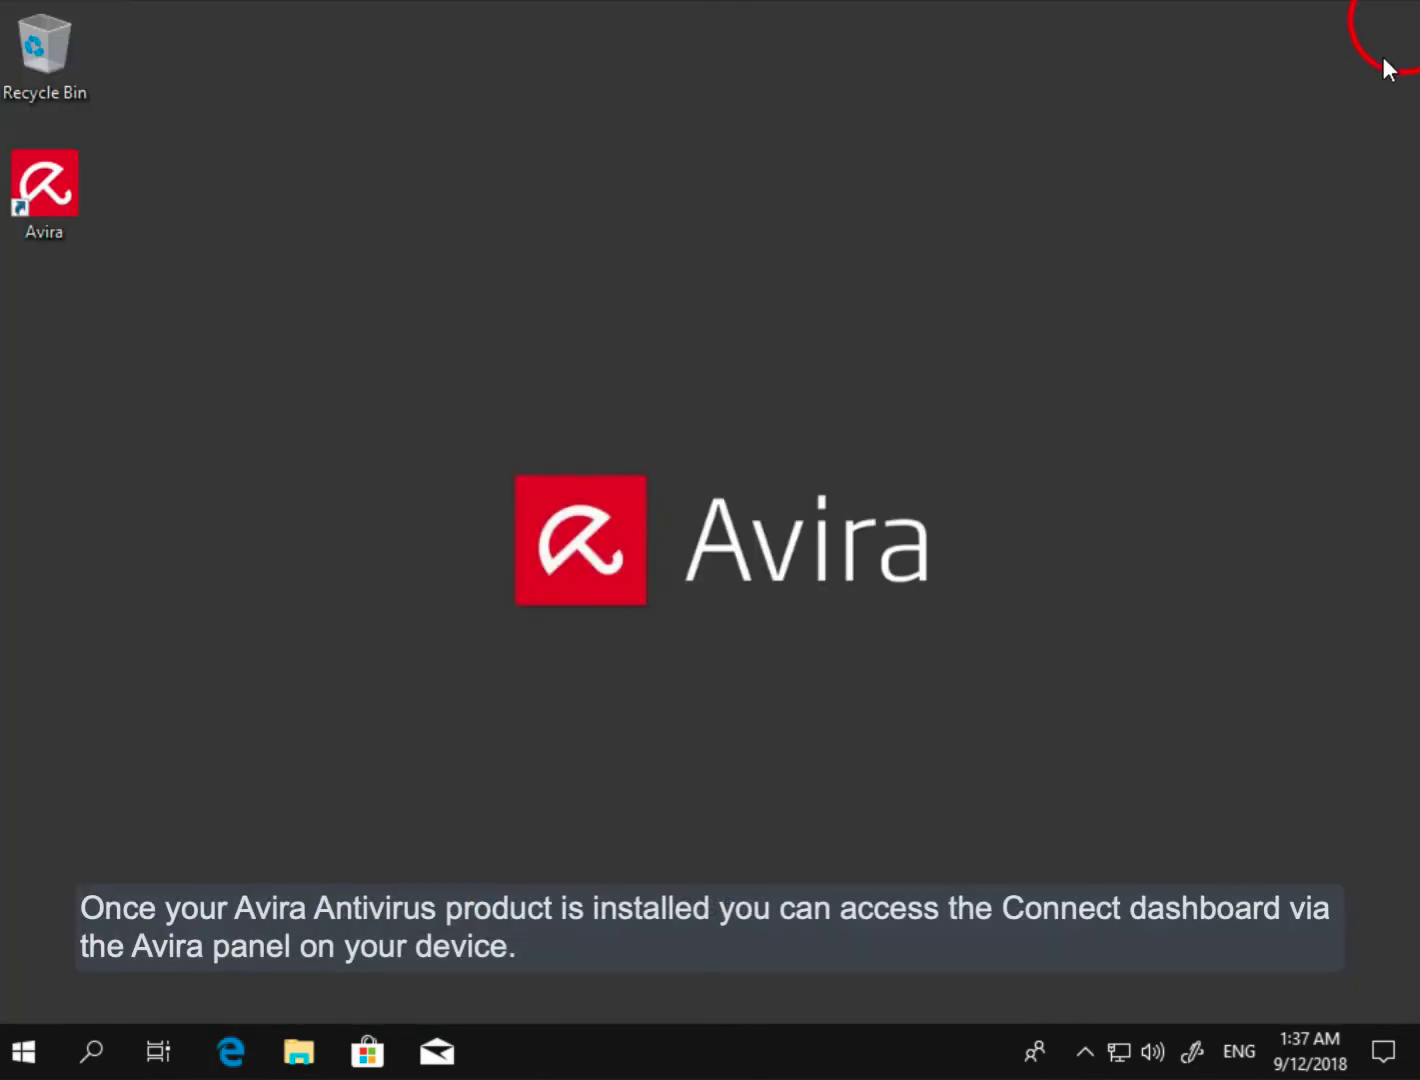
pyautogui.click(1085, 1051)
pyautogui.click(1062, 999)
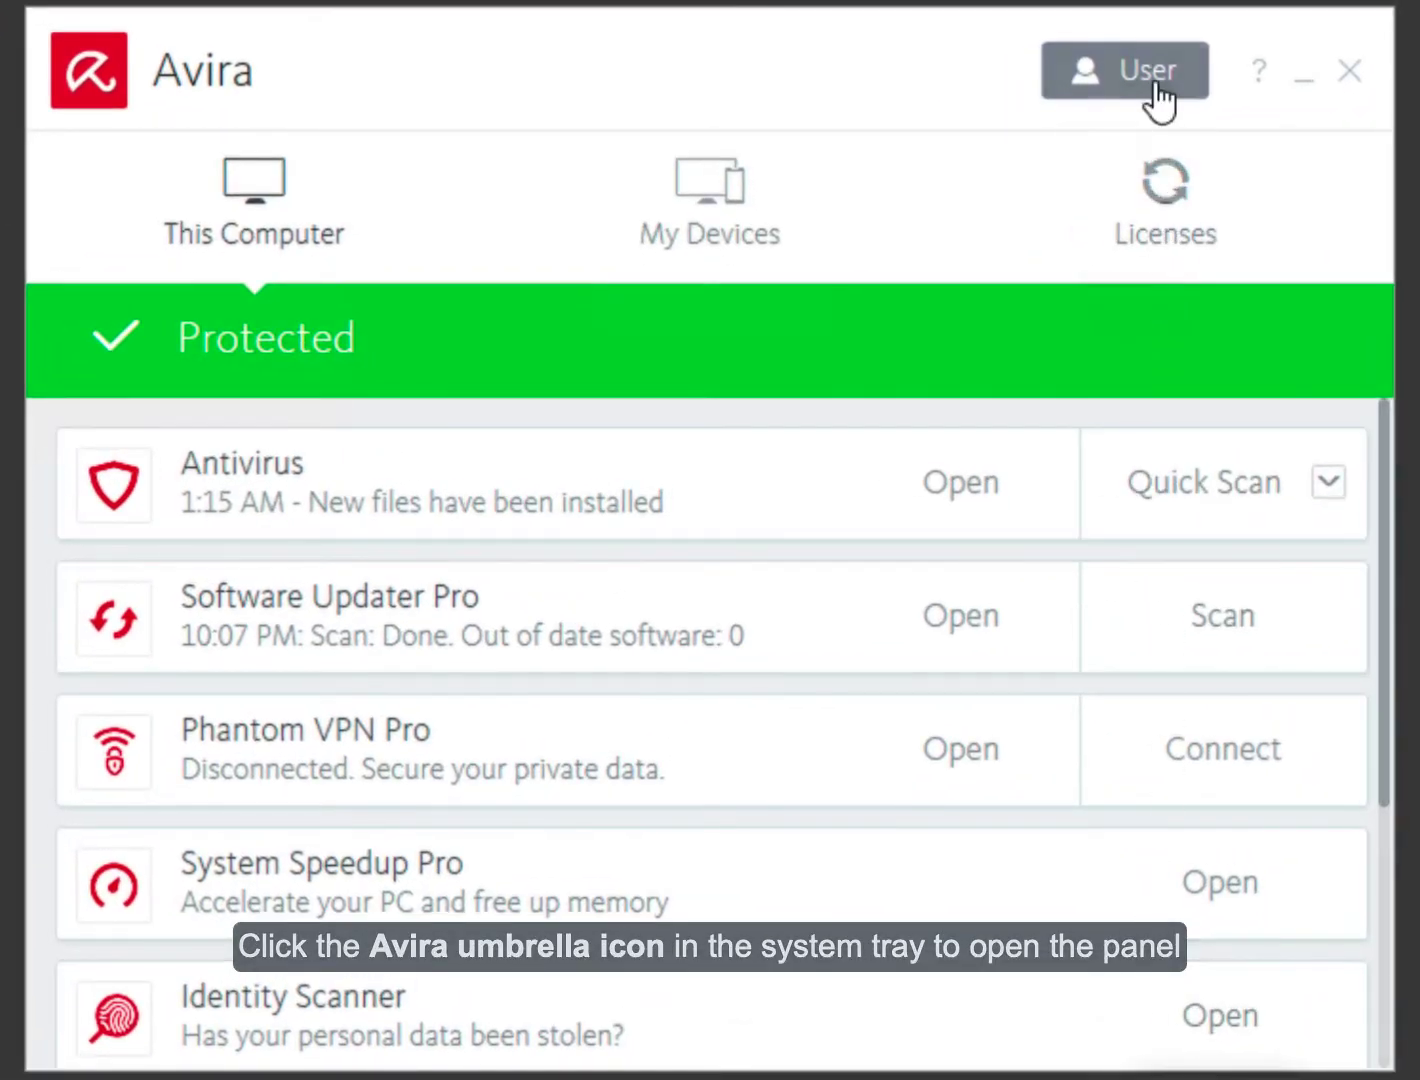
pyautogui.click(1154, 91)
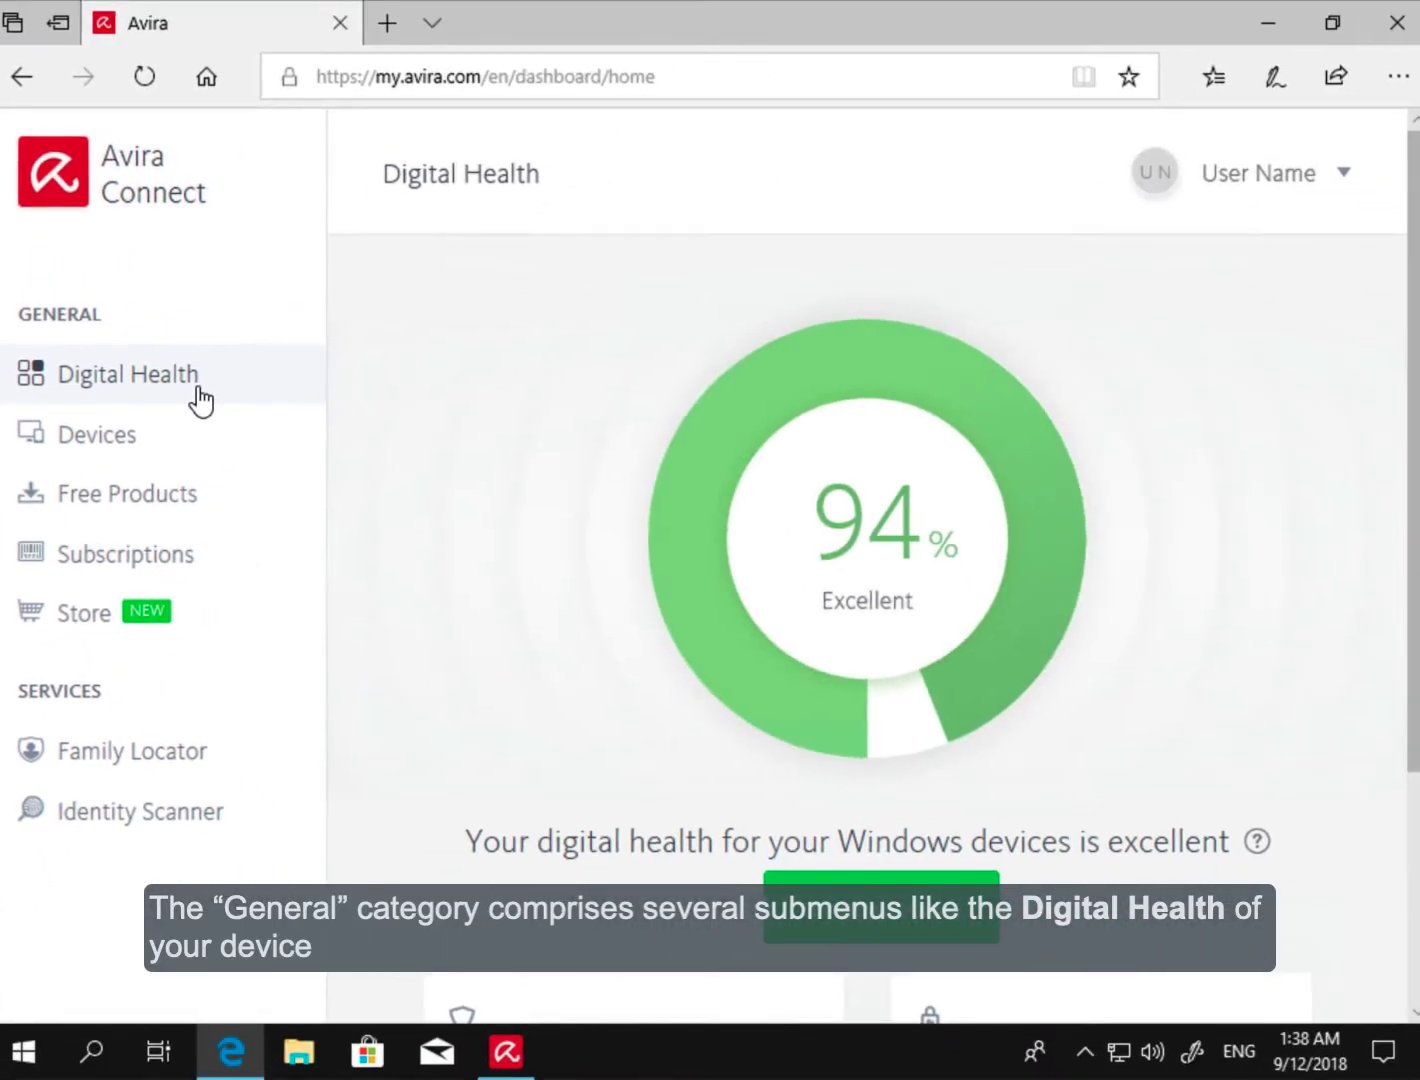
# Step: Browse the Devices, Free Products, Subscriptions and Store sidebar pages
pyautogui.click(175, 449)
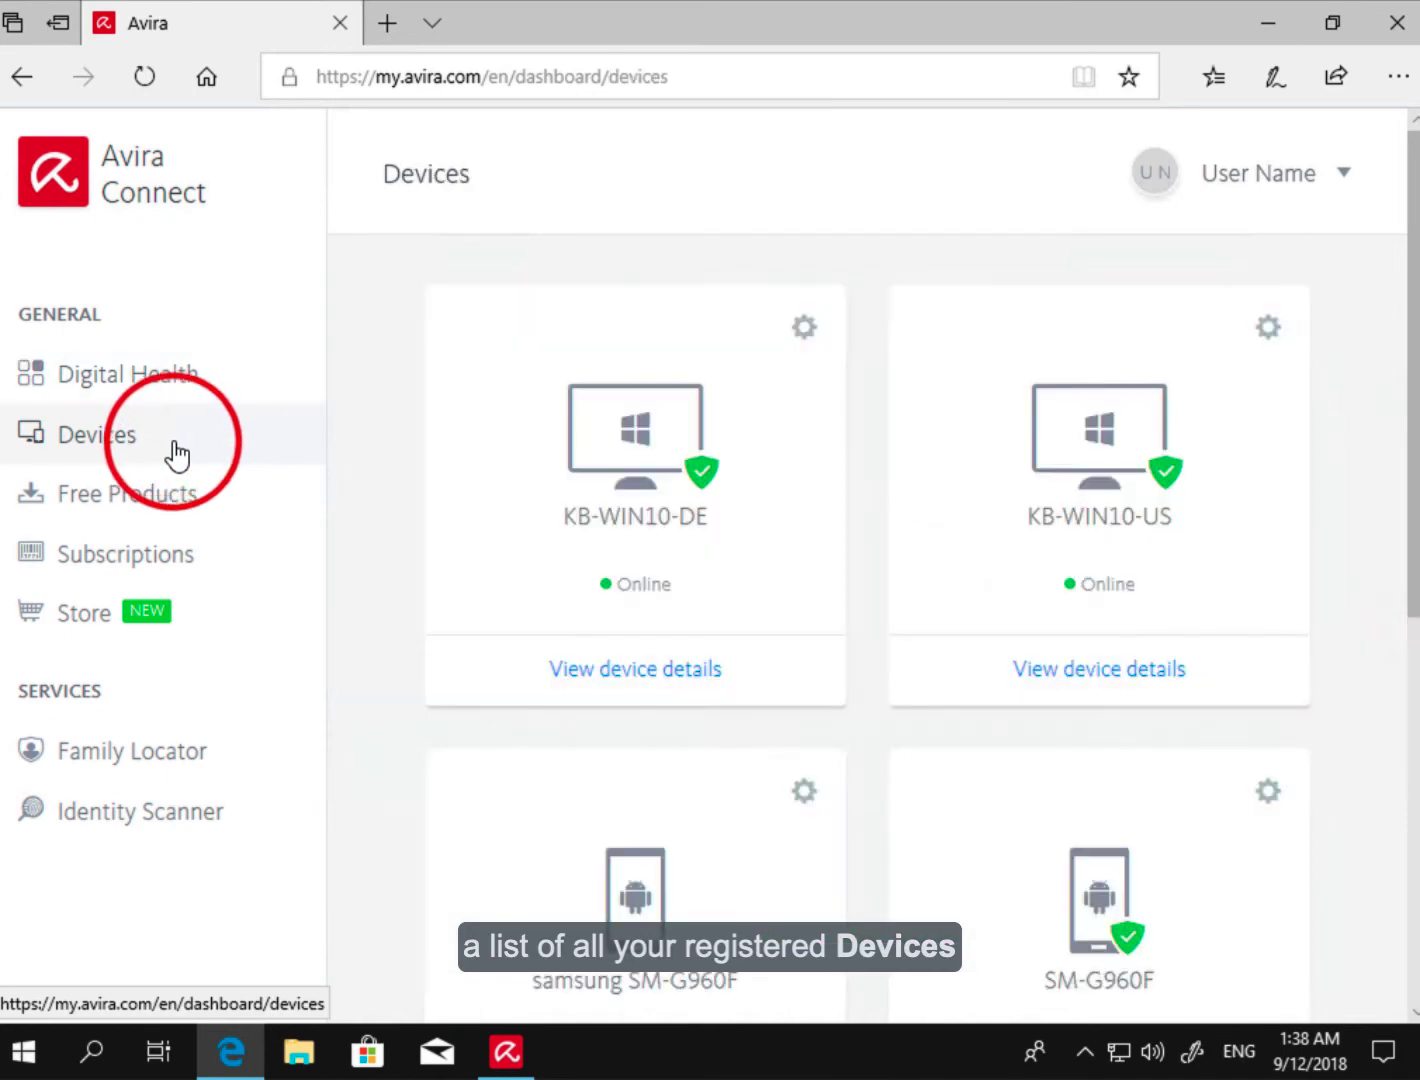
pyautogui.click(172, 511)
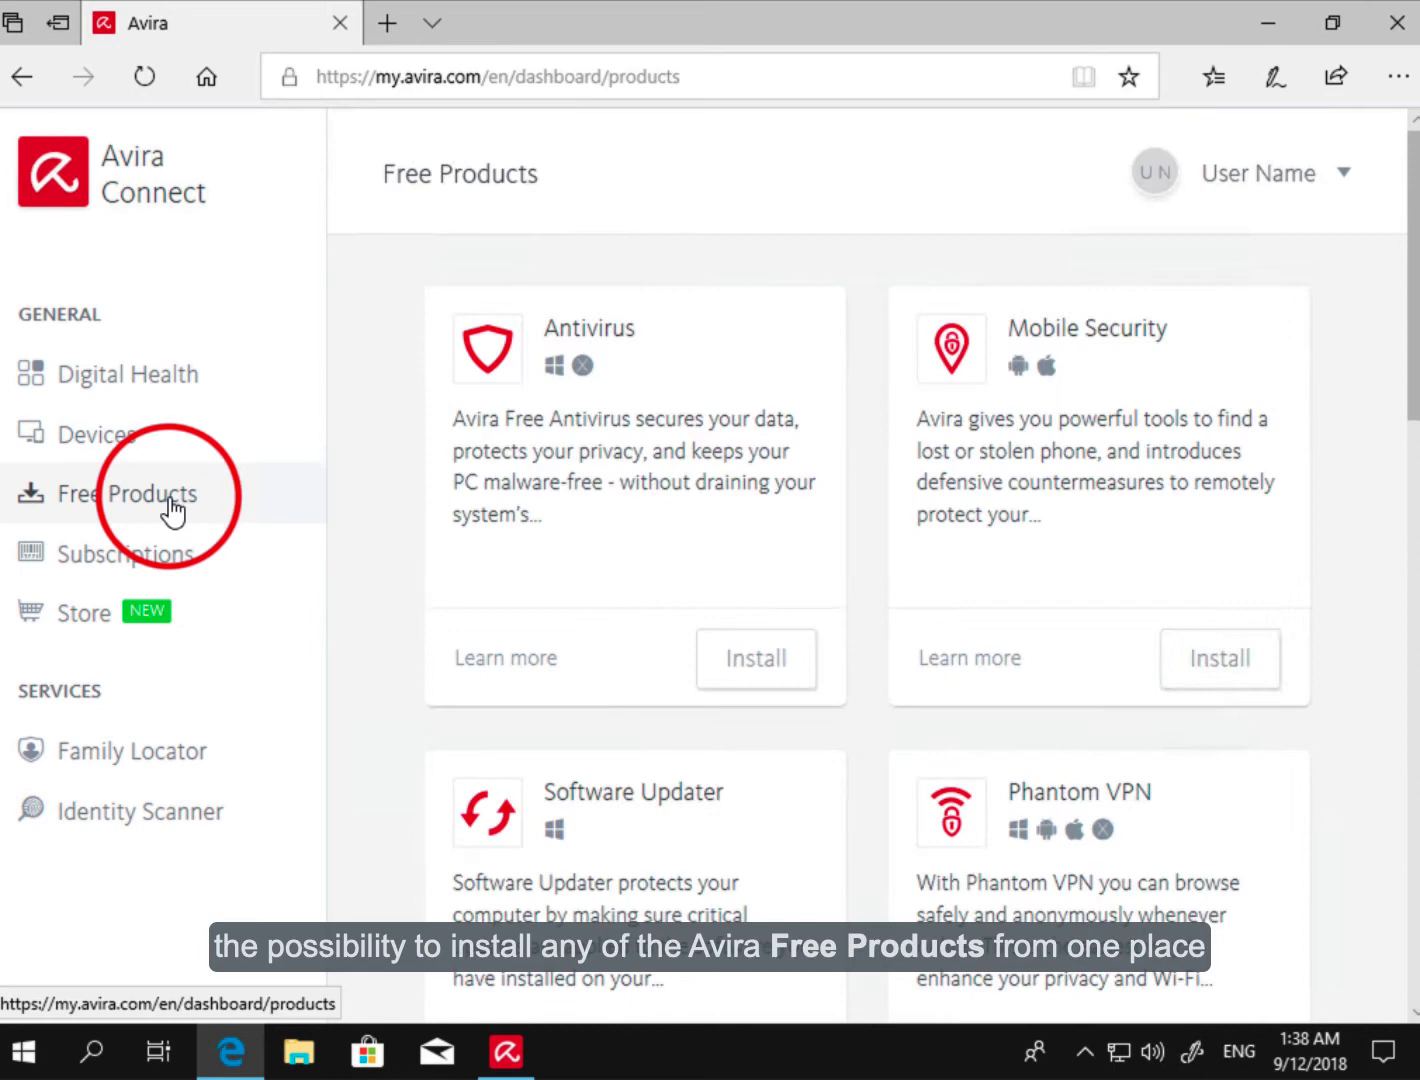
pyautogui.click(169, 566)
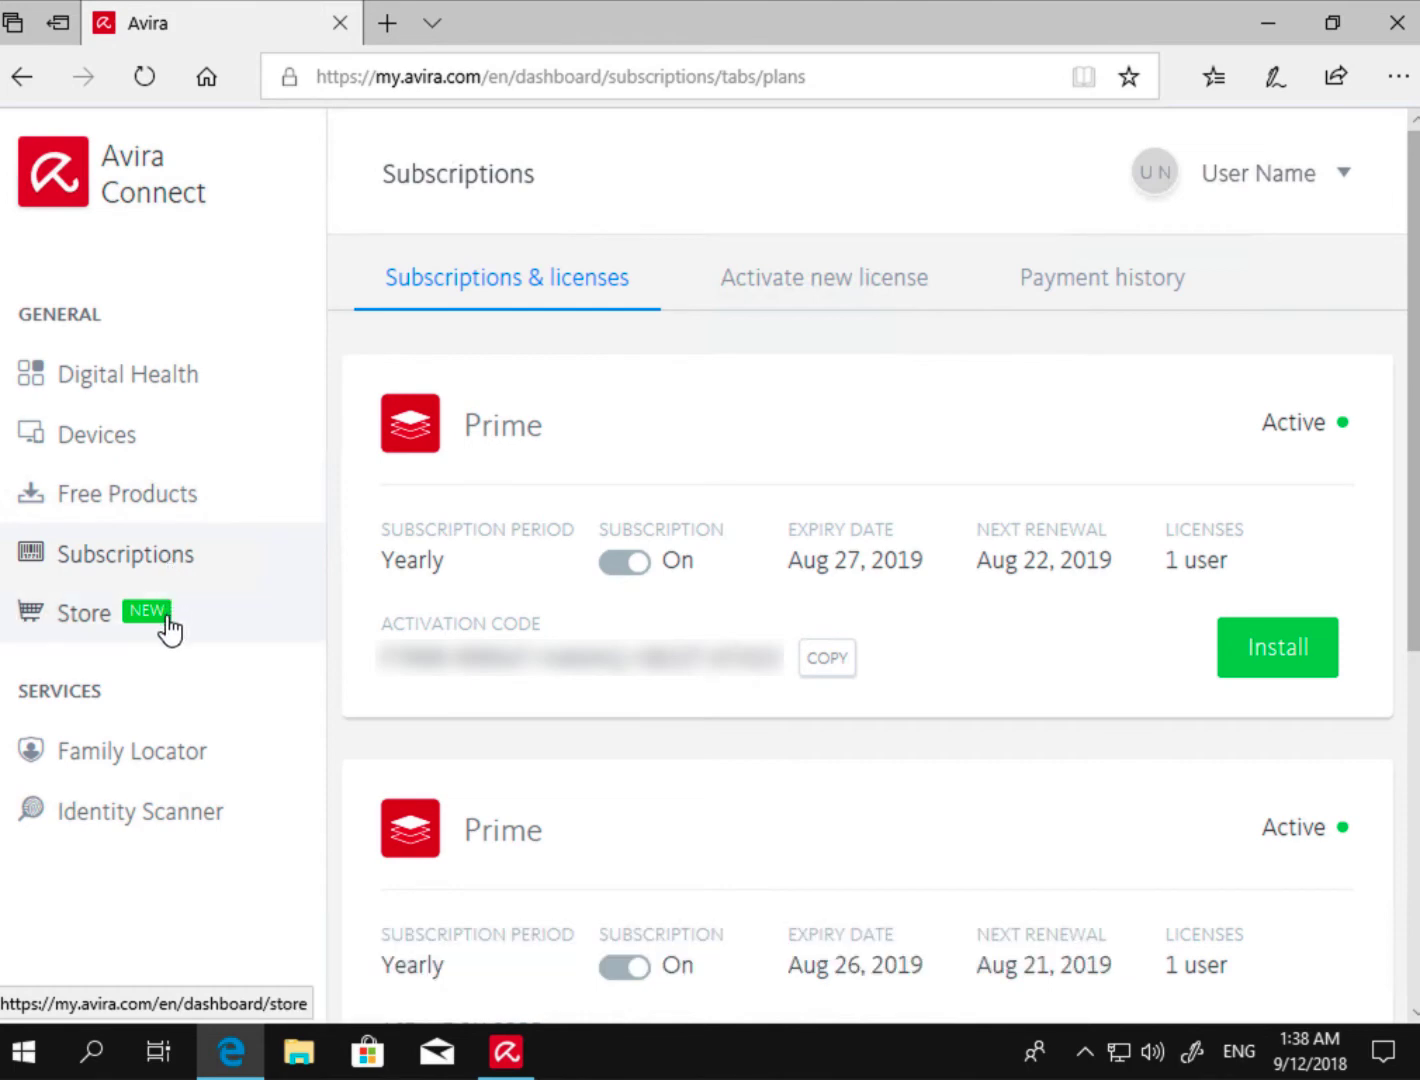
pyautogui.click(169, 624)
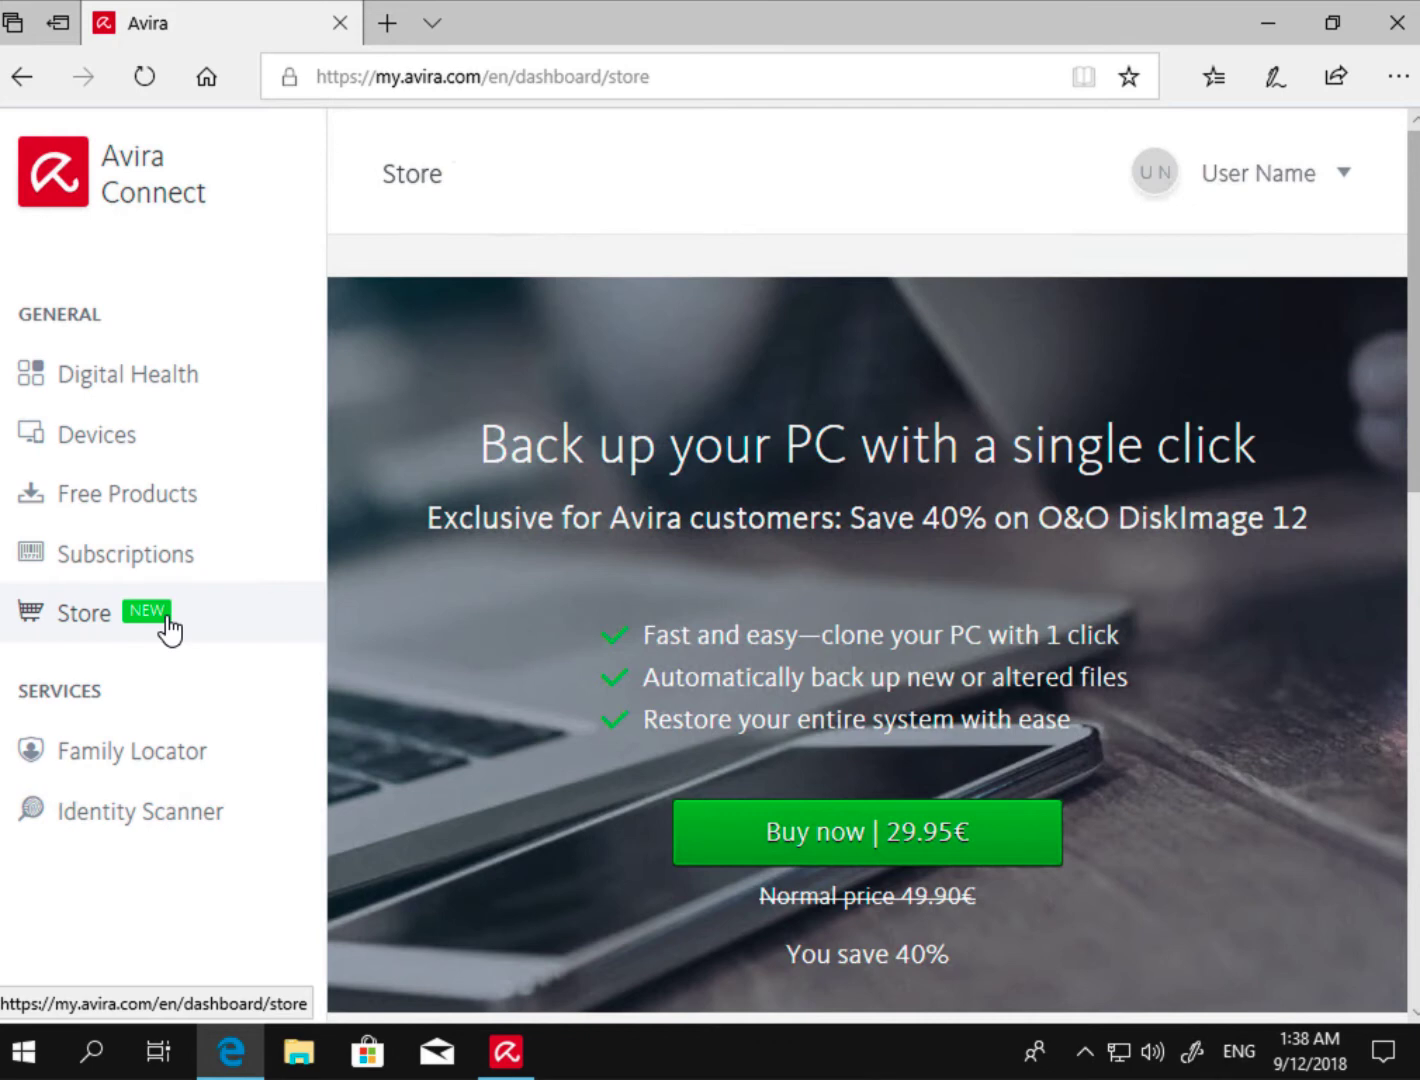
# Step: View the phone's location in Family Locator, then open Identity Scanner
pyautogui.click(174, 761)
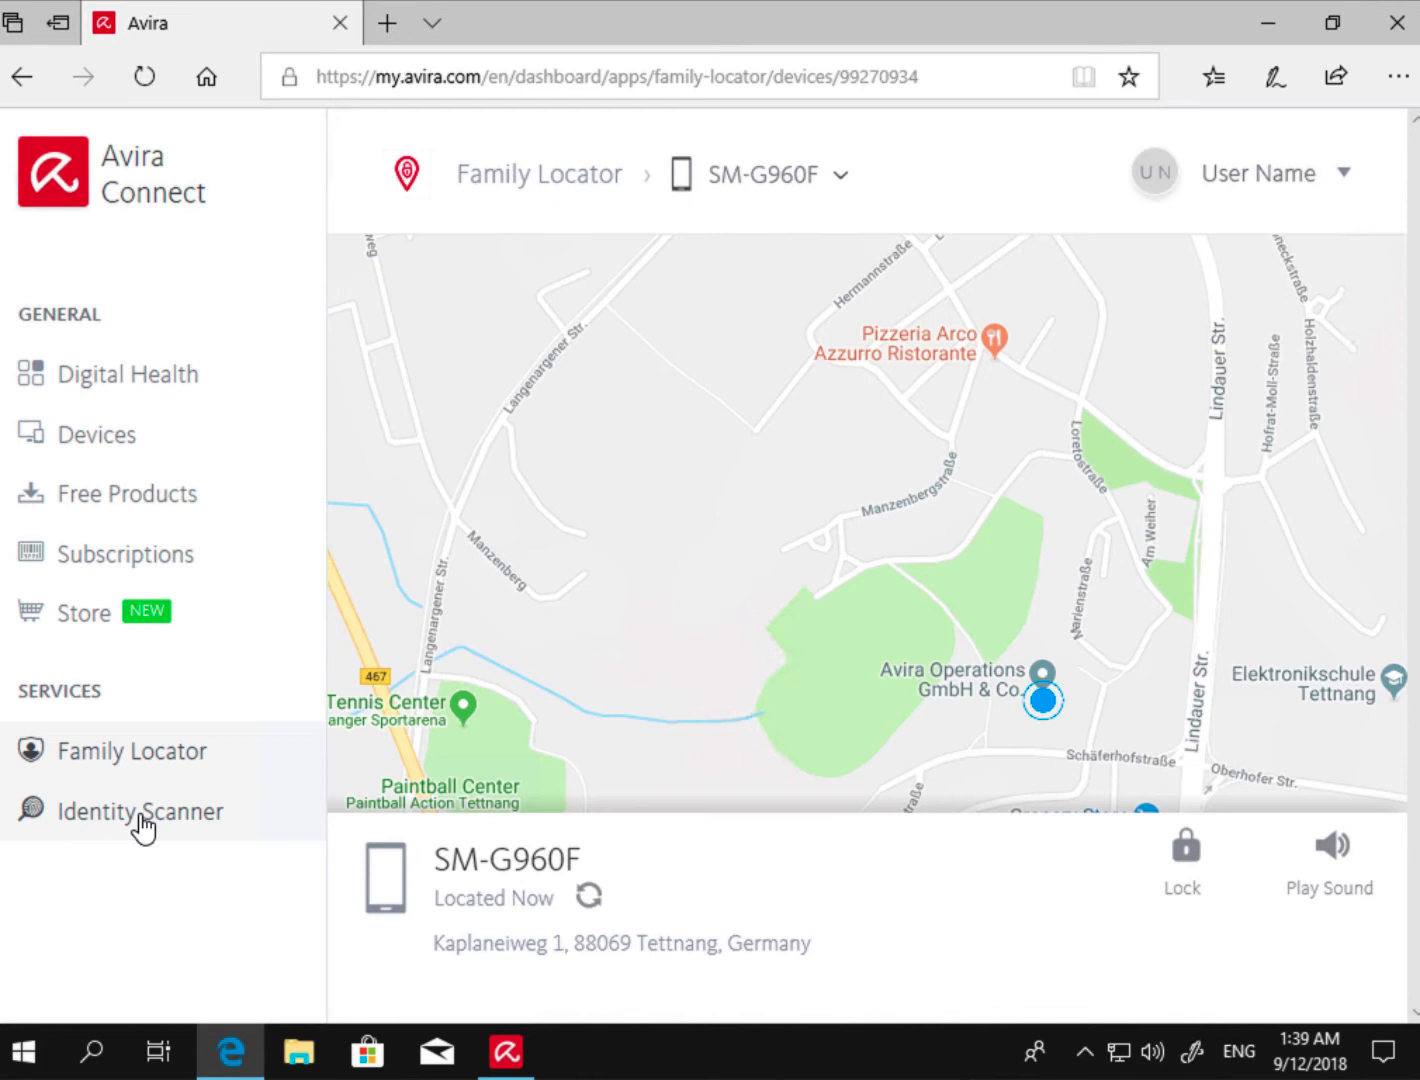
pyautogui.click(142, 817)
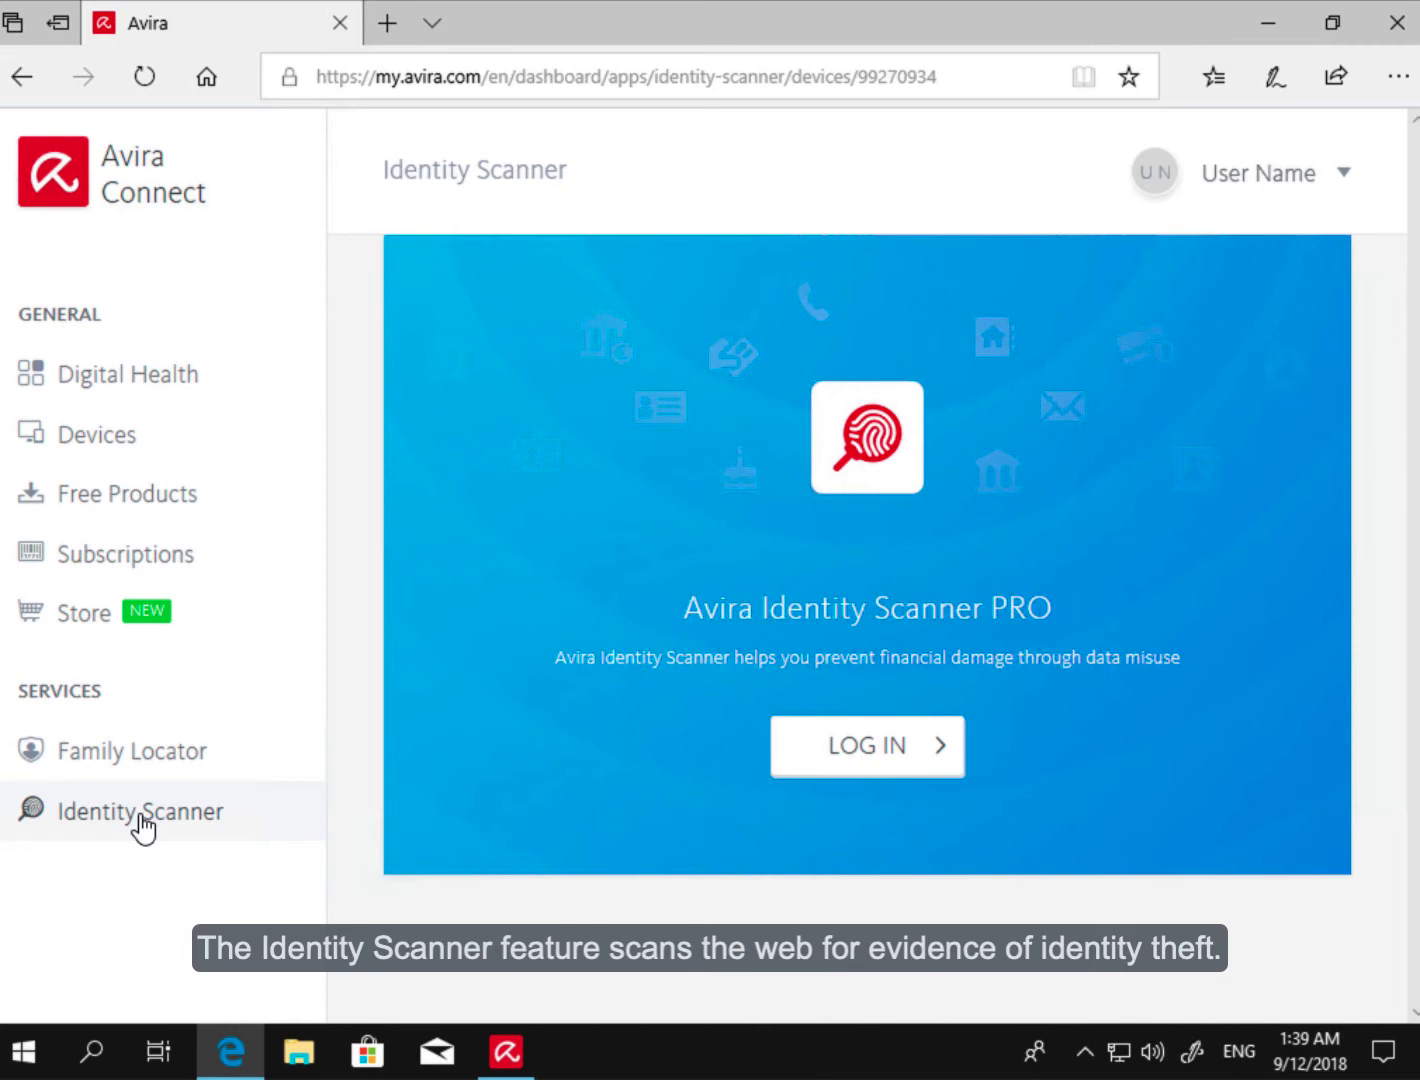
# Step: Sign in to Identity Scanner PRO and review the Personal Details and Documents and IDs categories
pyautogui.click(870, 754)
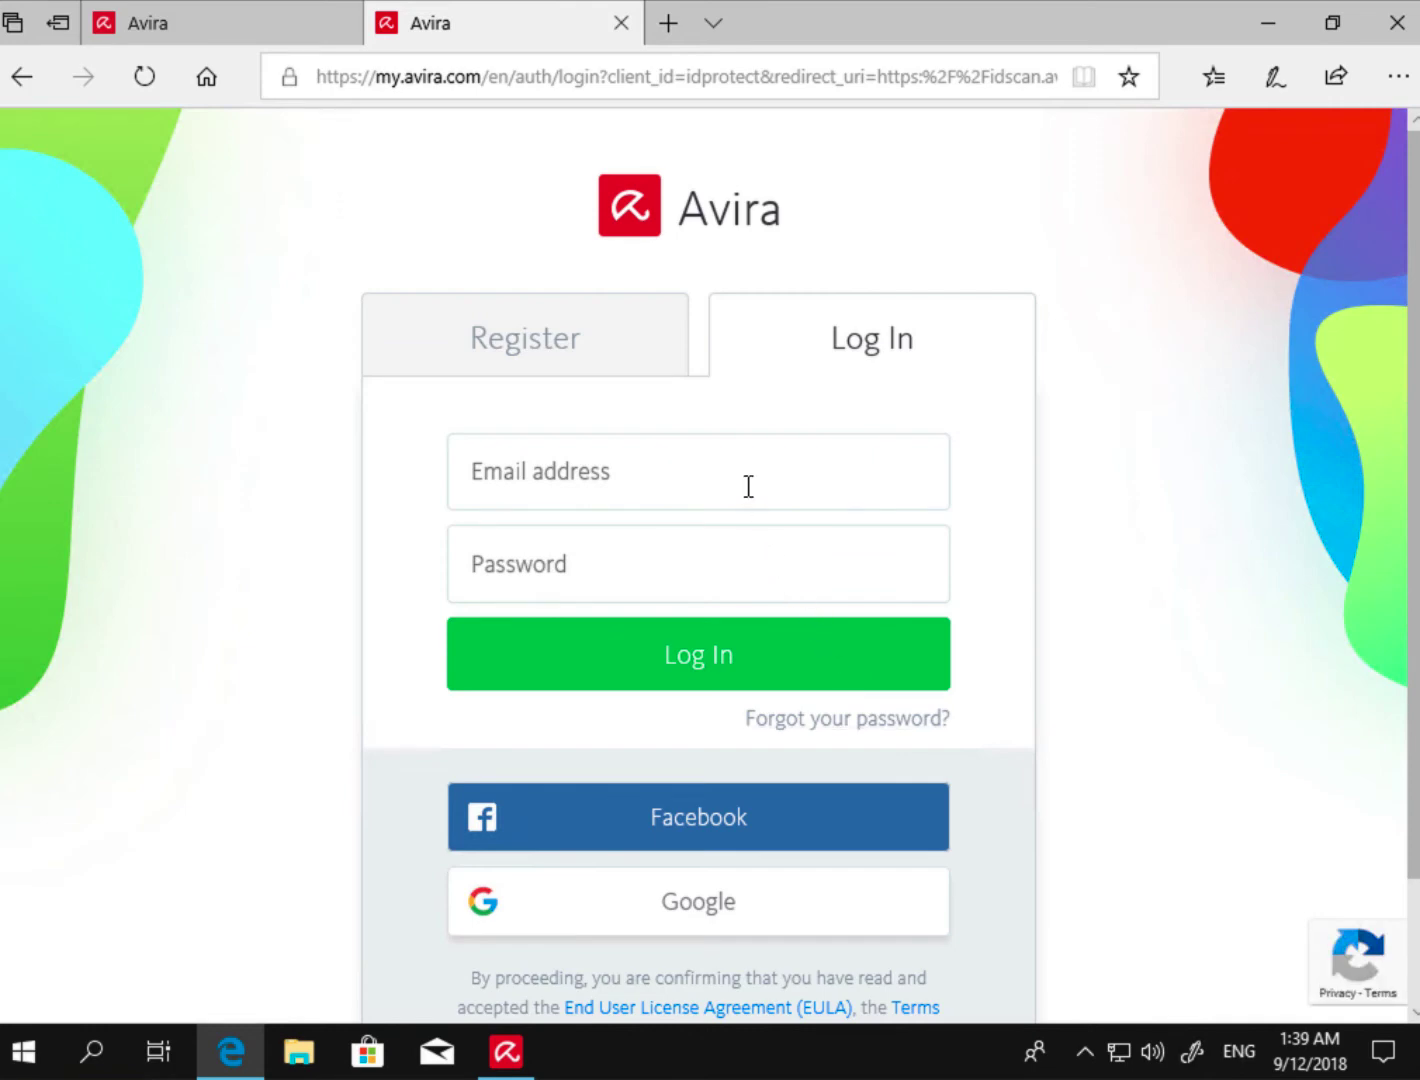
pyautogui.click(713, 654)
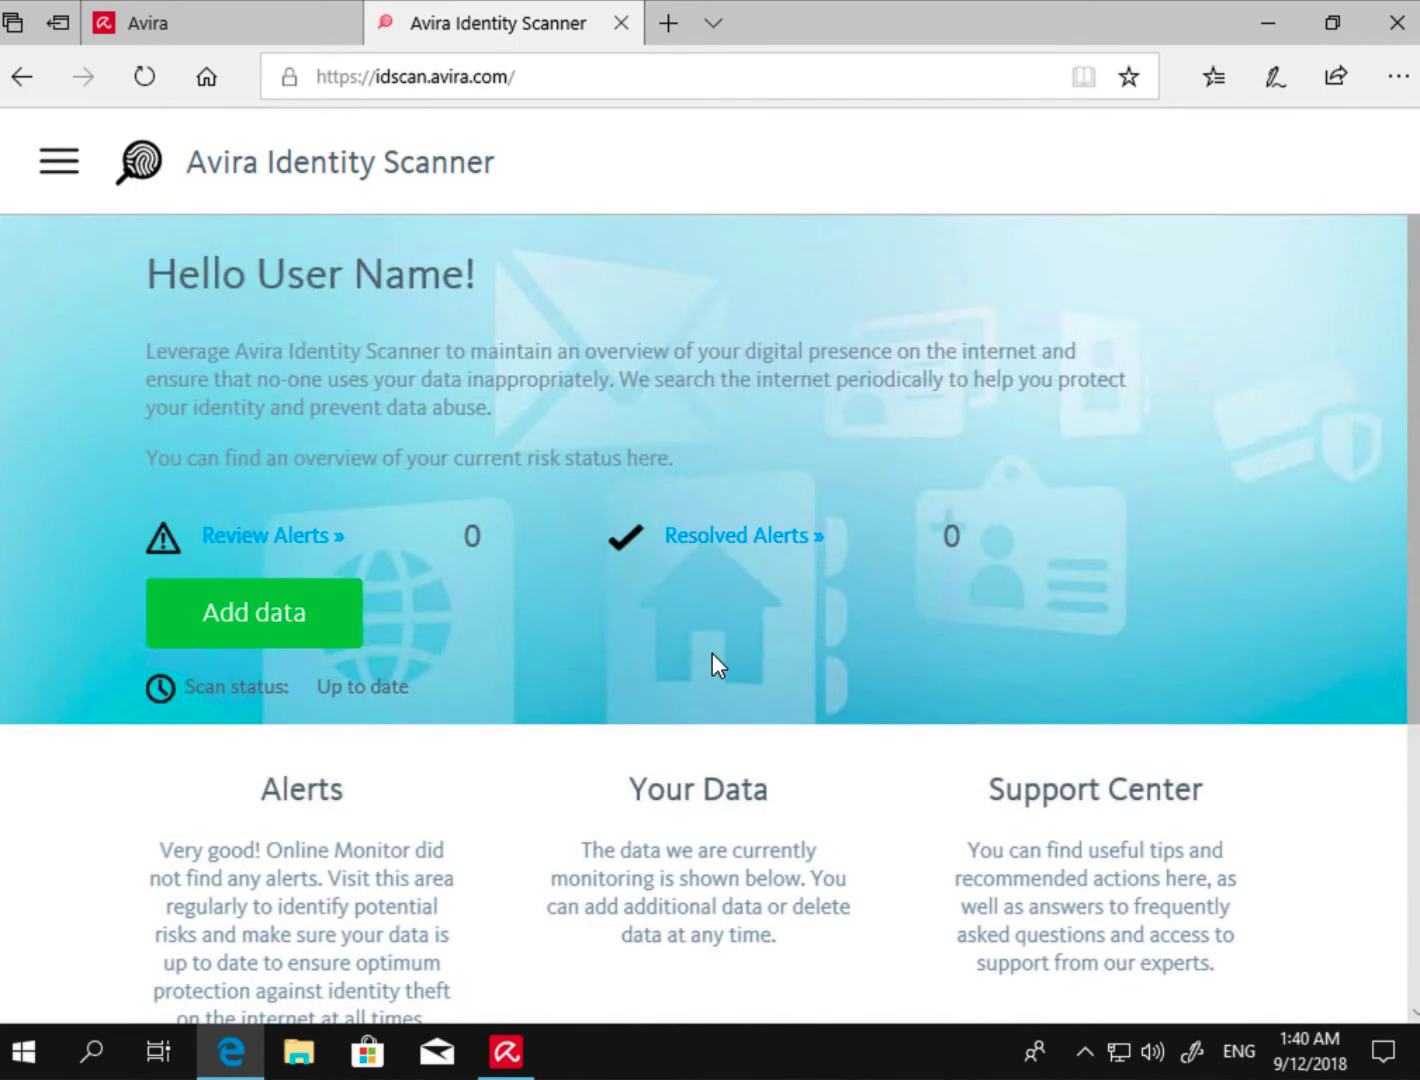
pyautogui.click(254, 612)
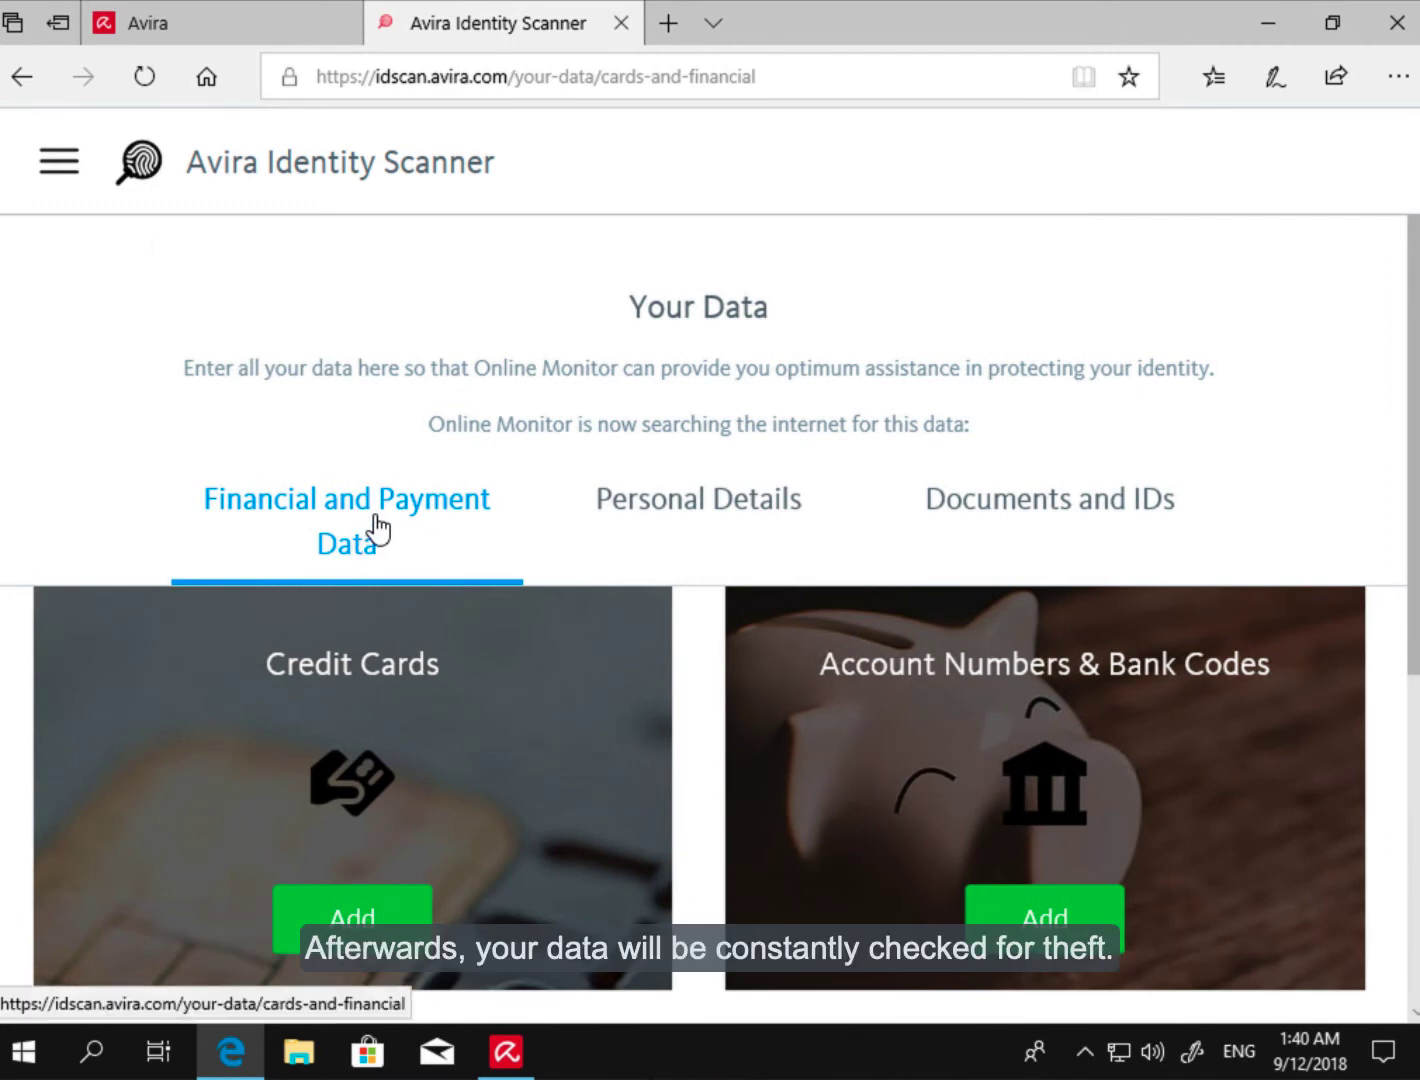
pyautogui.click(654, 512)
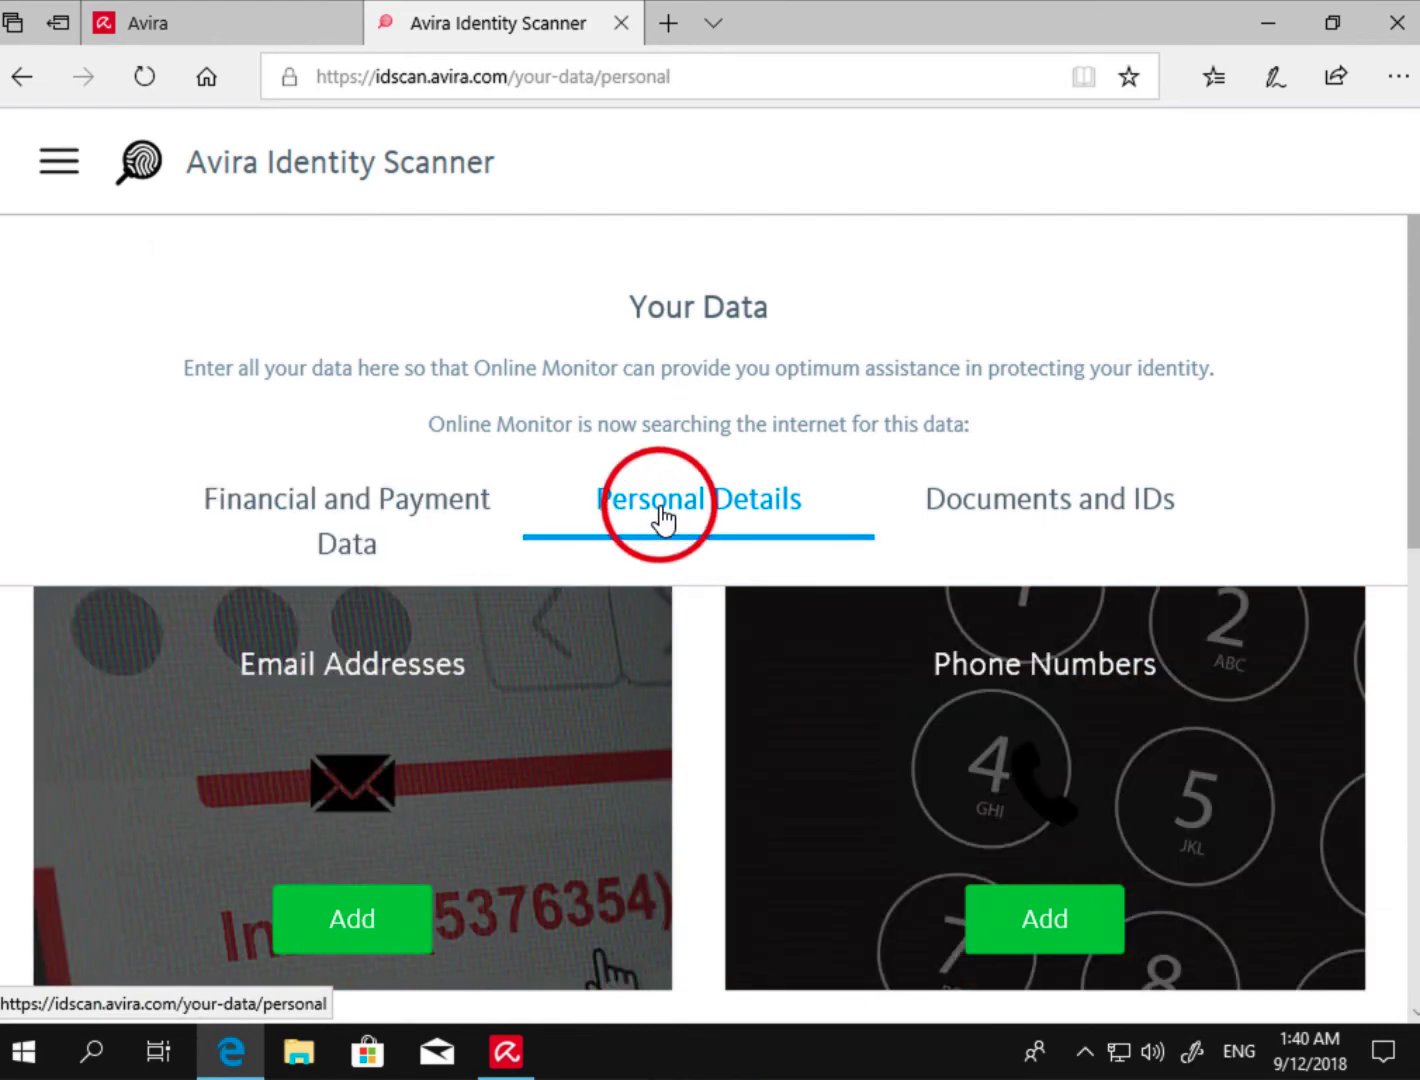
pyautogui.click(1027, 518)
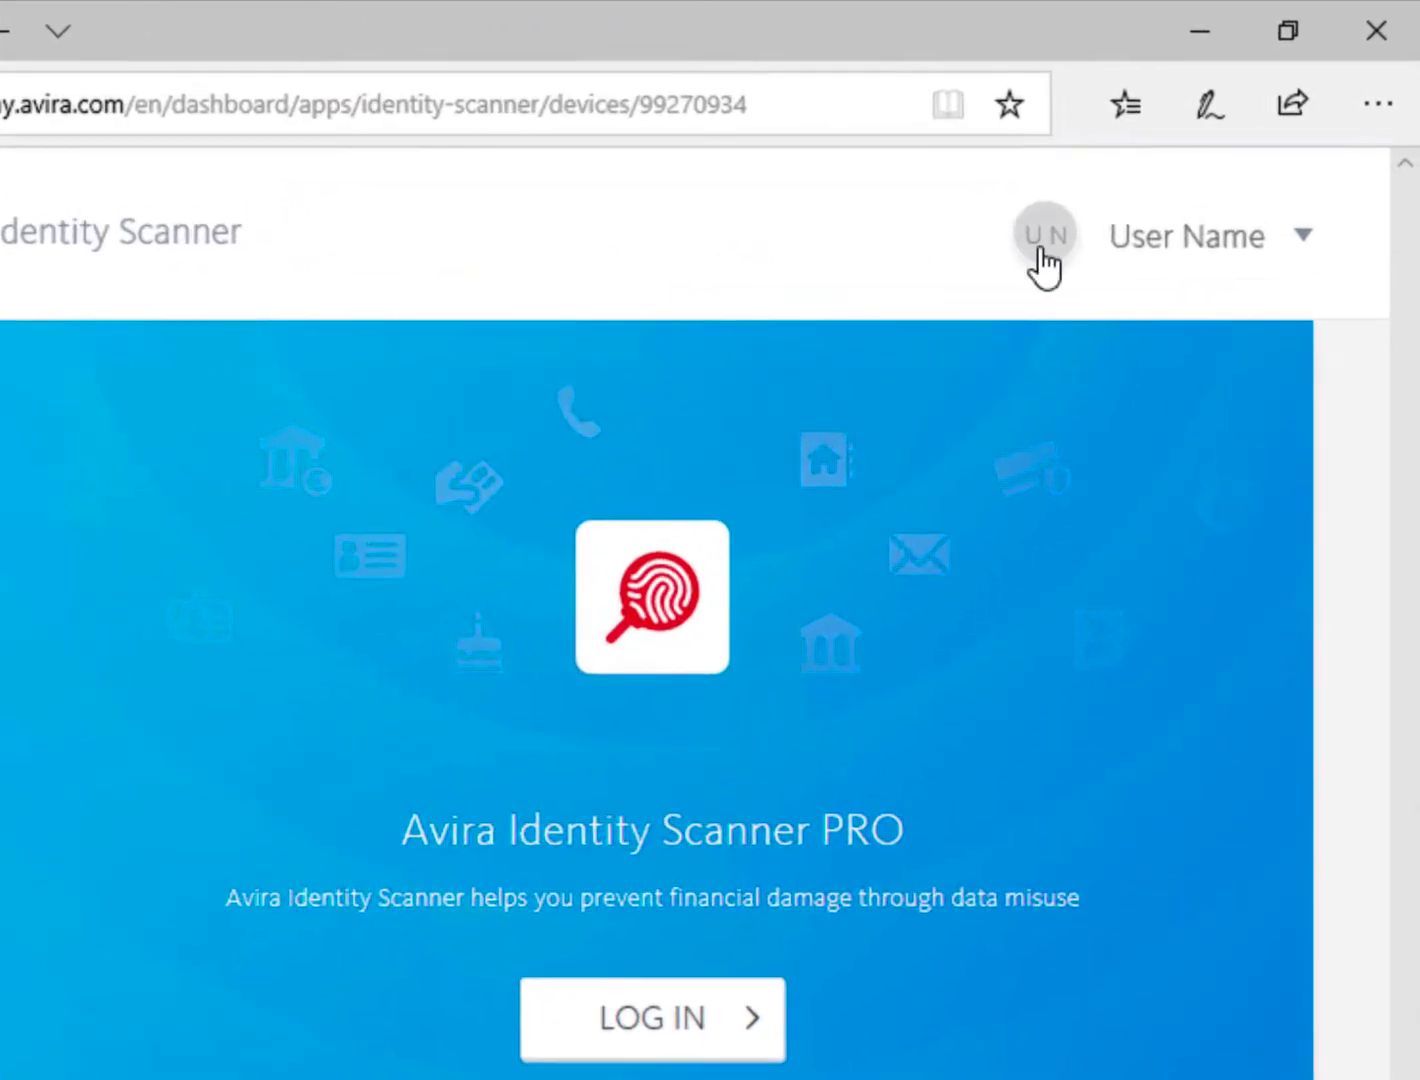
pyautogui.moveTo(1304, 238)
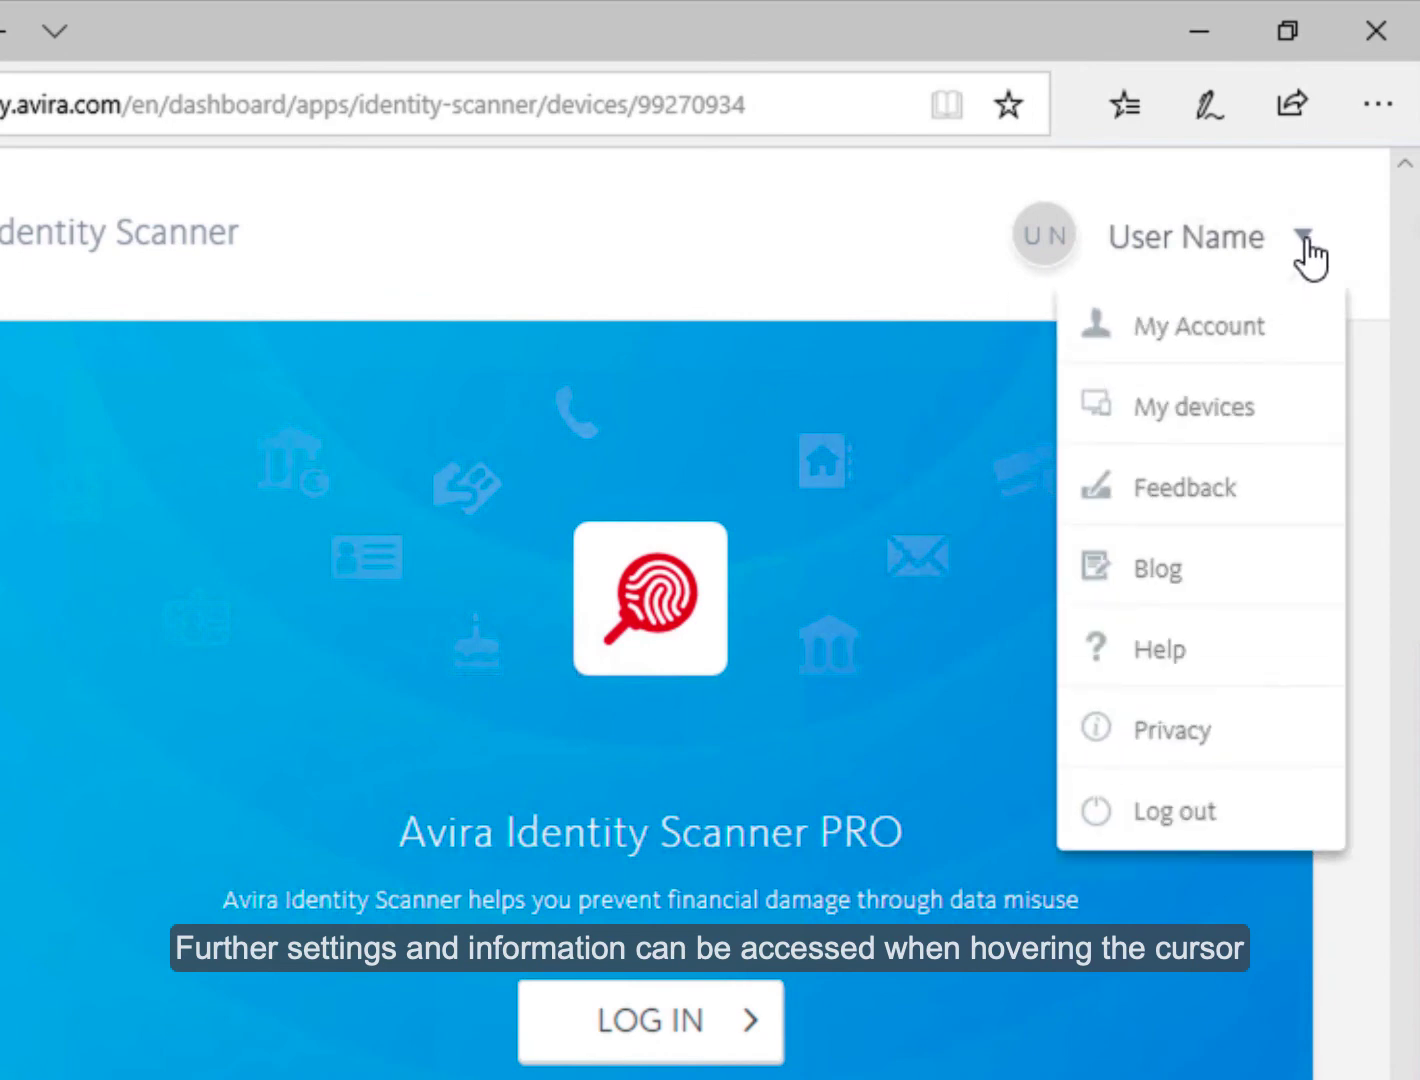
# Step: Open My Account and view its Security, Billing and Notifications tabs
pyautogui.click(1262, 316)
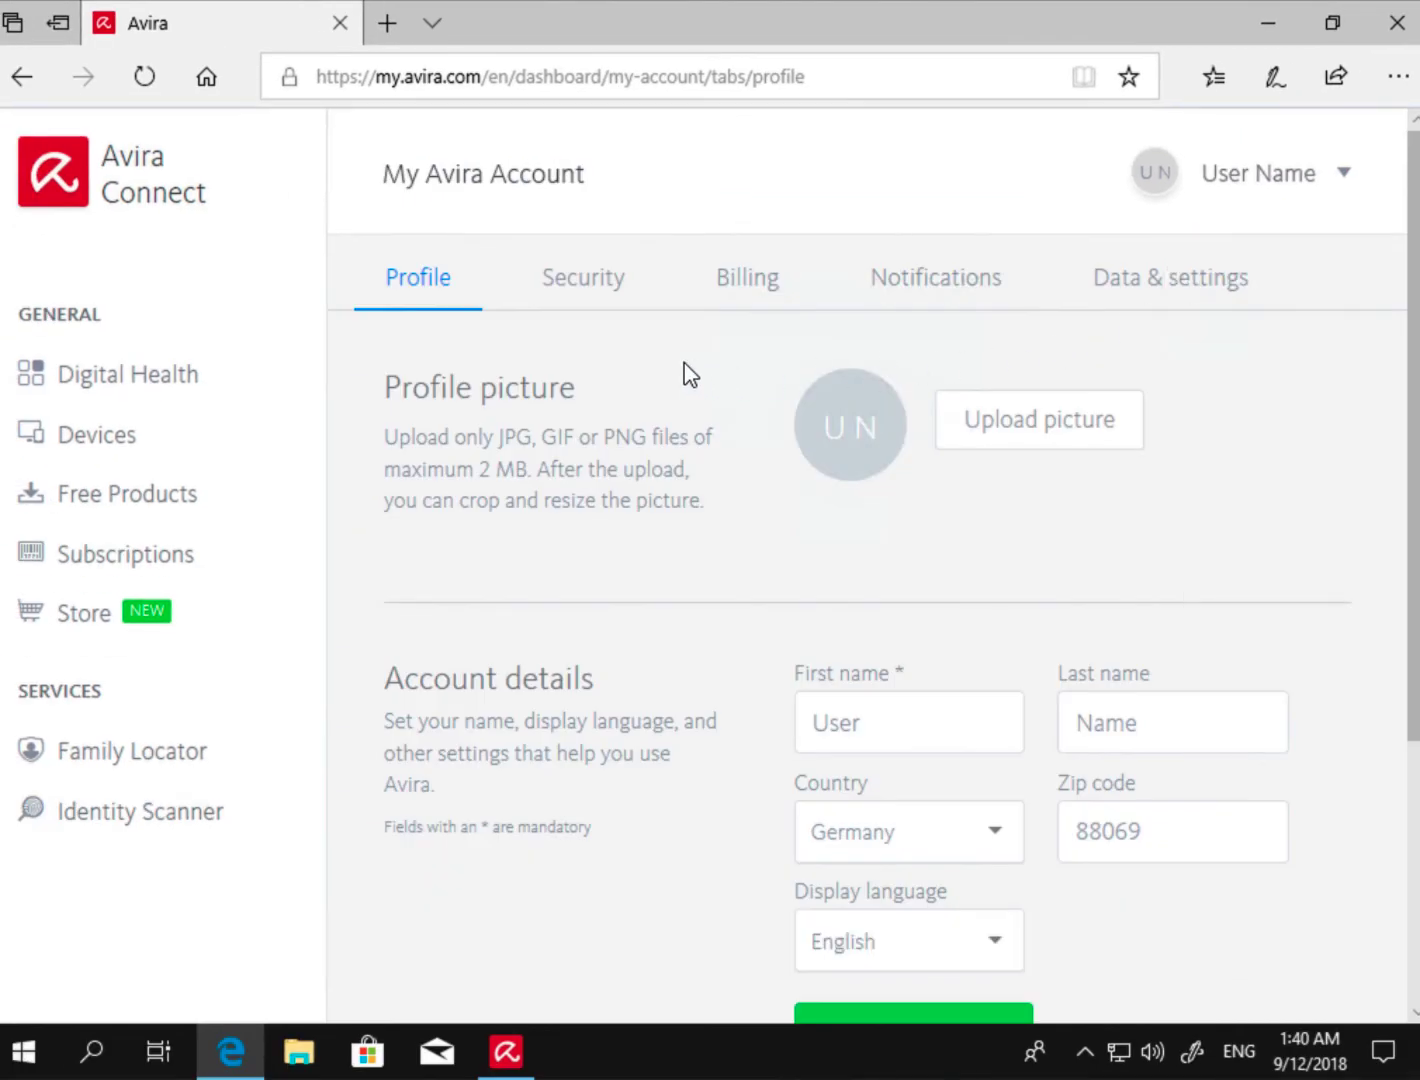
pyautogui.click(604, 294)
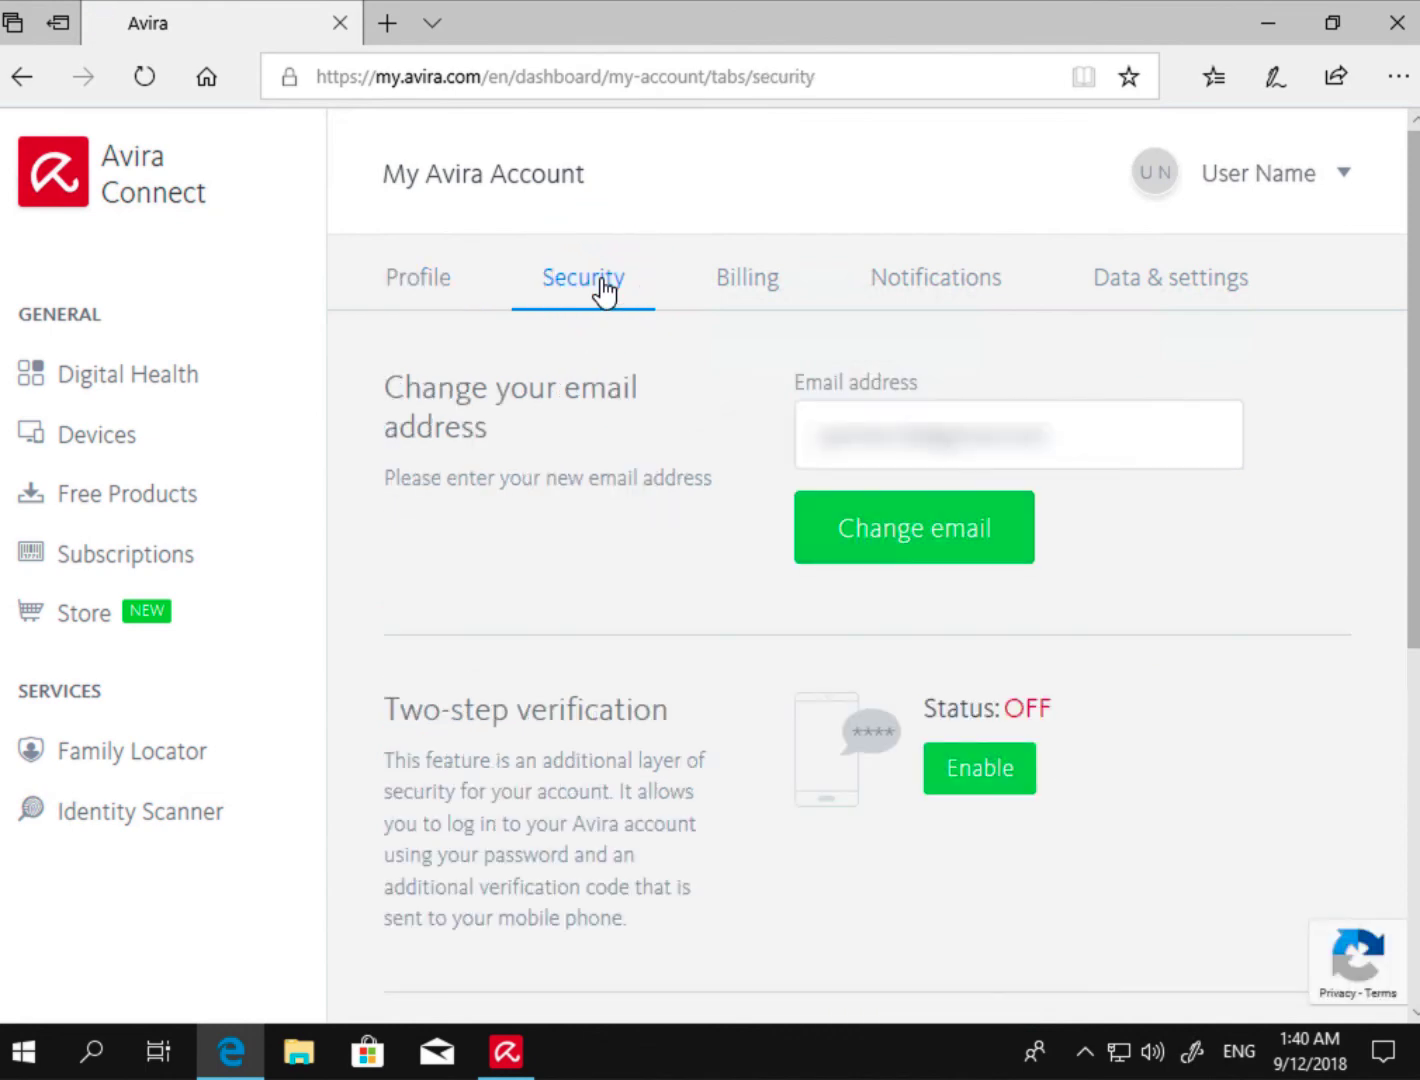
pyautogui.click(732, 286)
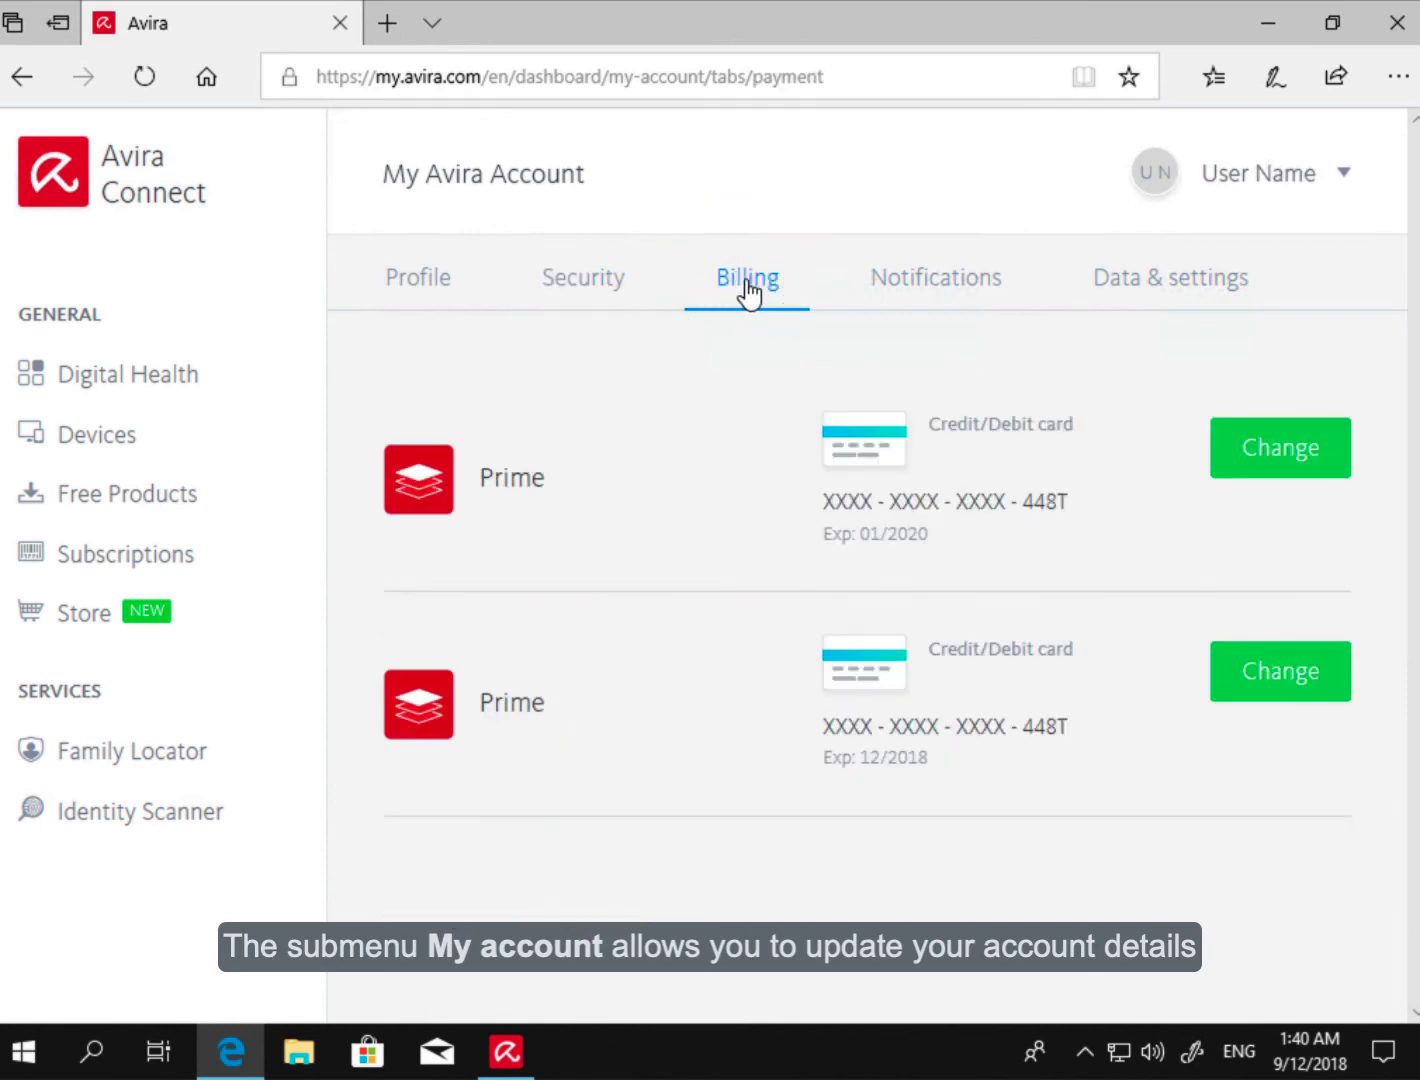
pyautogui.click(956, 293)
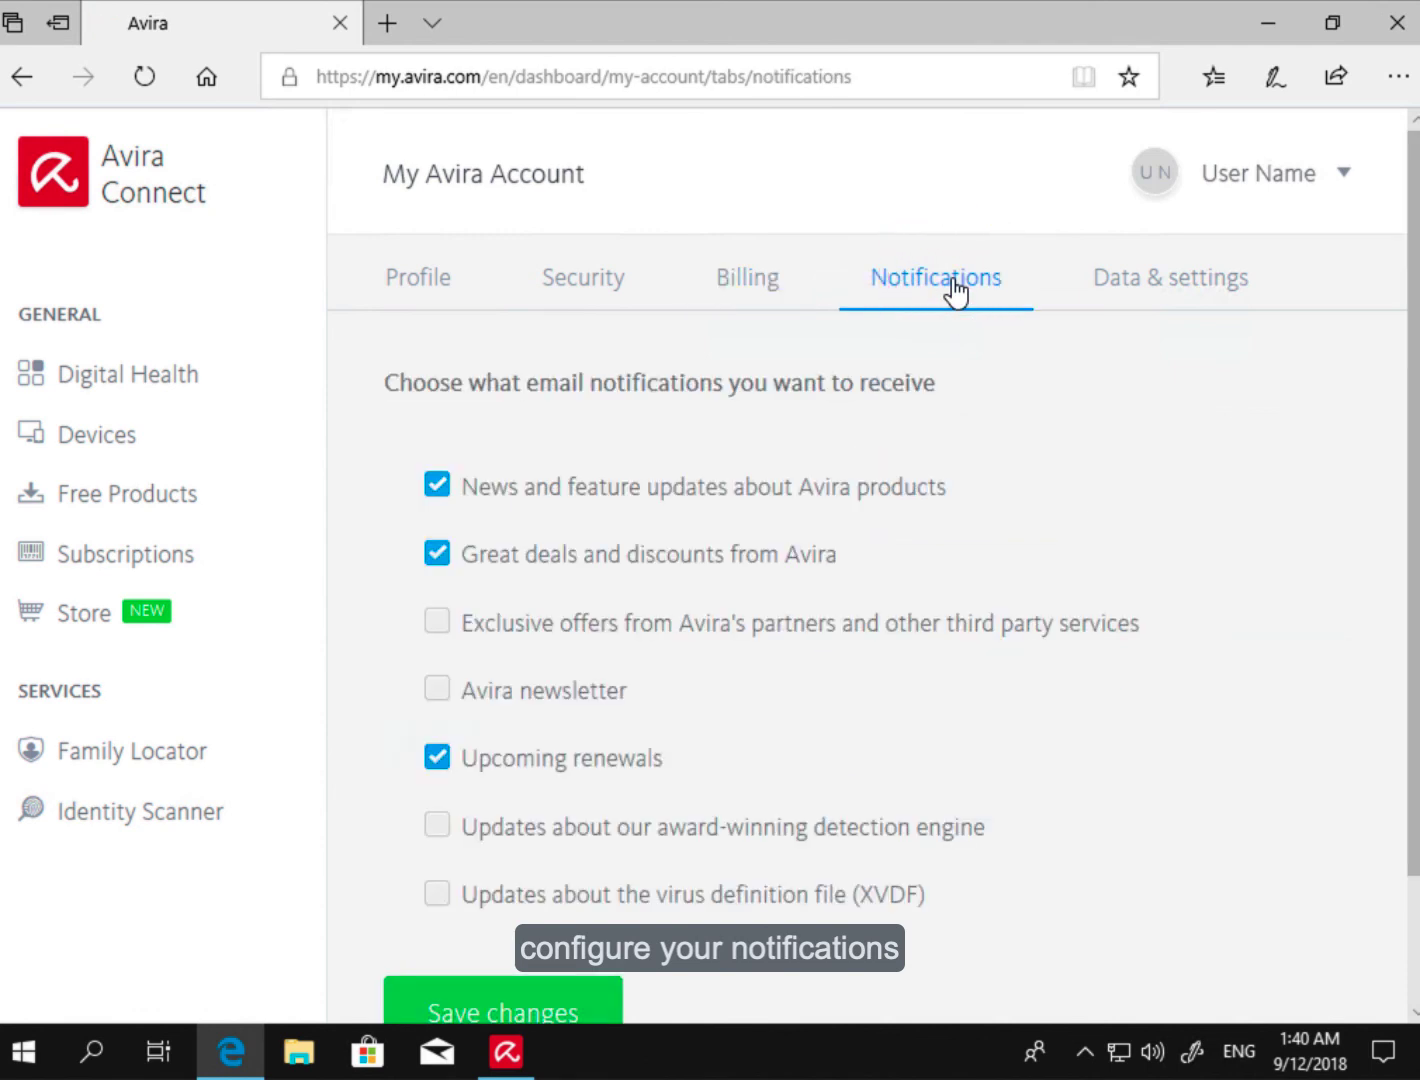